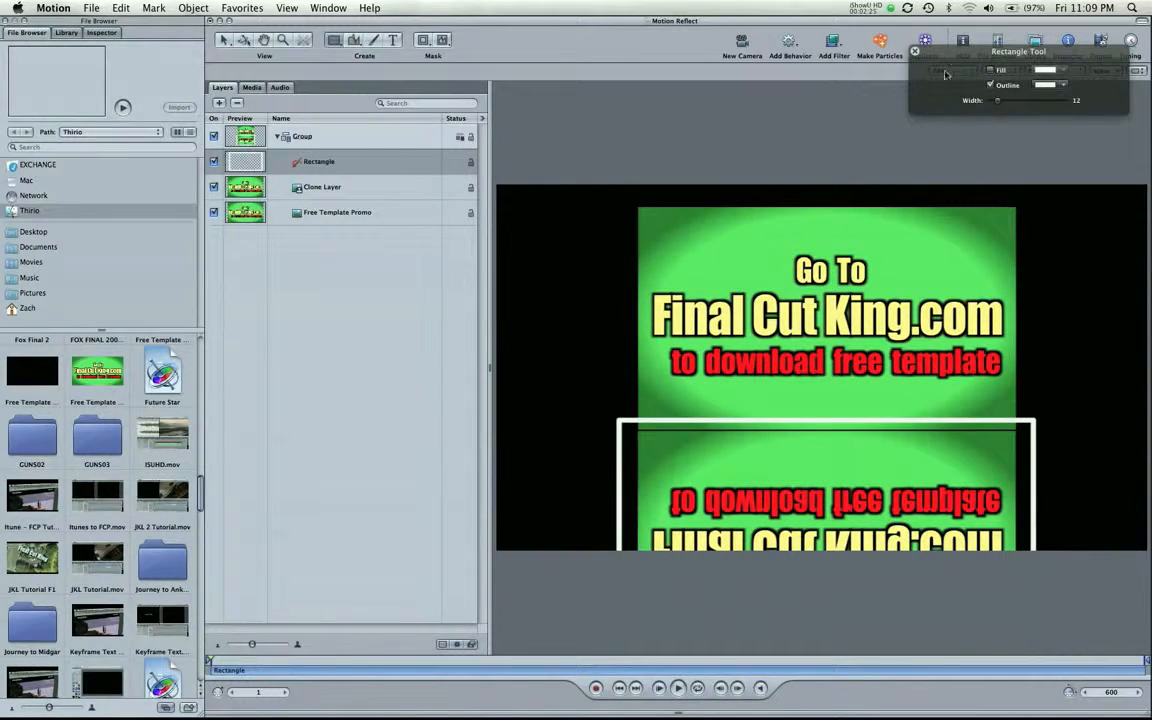
# Enable the fill and turn off the outline on the rectangle shape covering the reflection
pyautogui.click(991, 85)
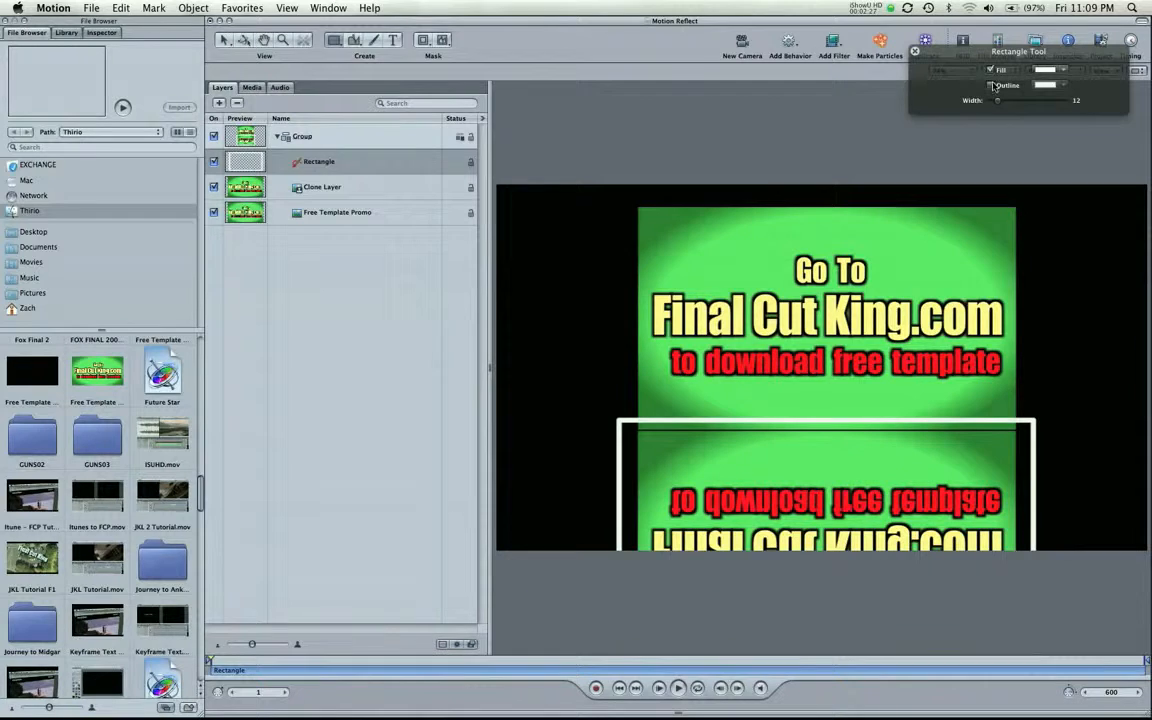
pyautogui.click(313, 165)
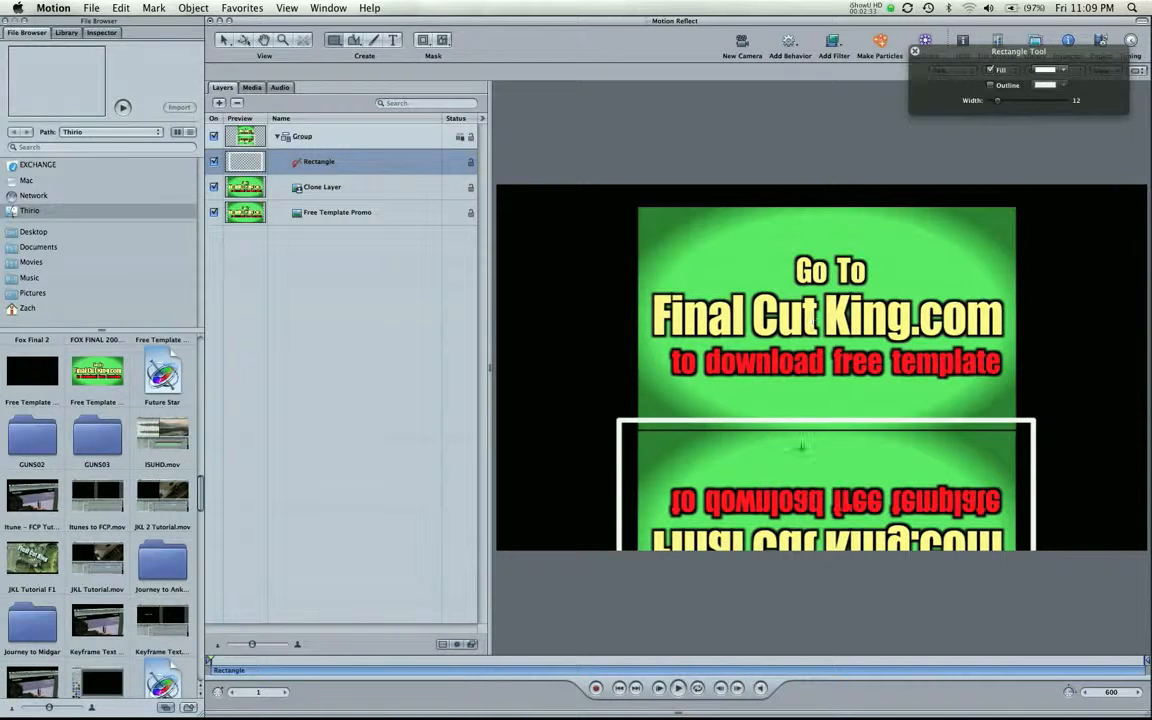
pyautogui.click(990, 70)
pyautogui.click(334, 168)
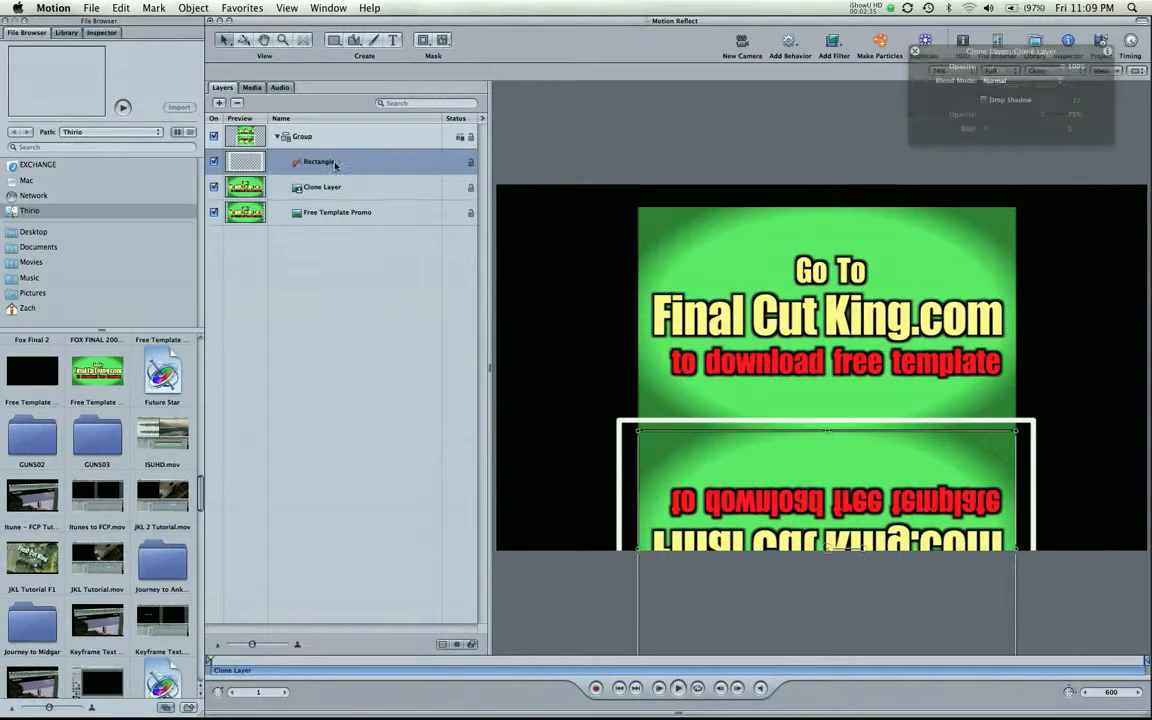
pyautogui.click(984, 143)
pyautogui.click(984, 158)
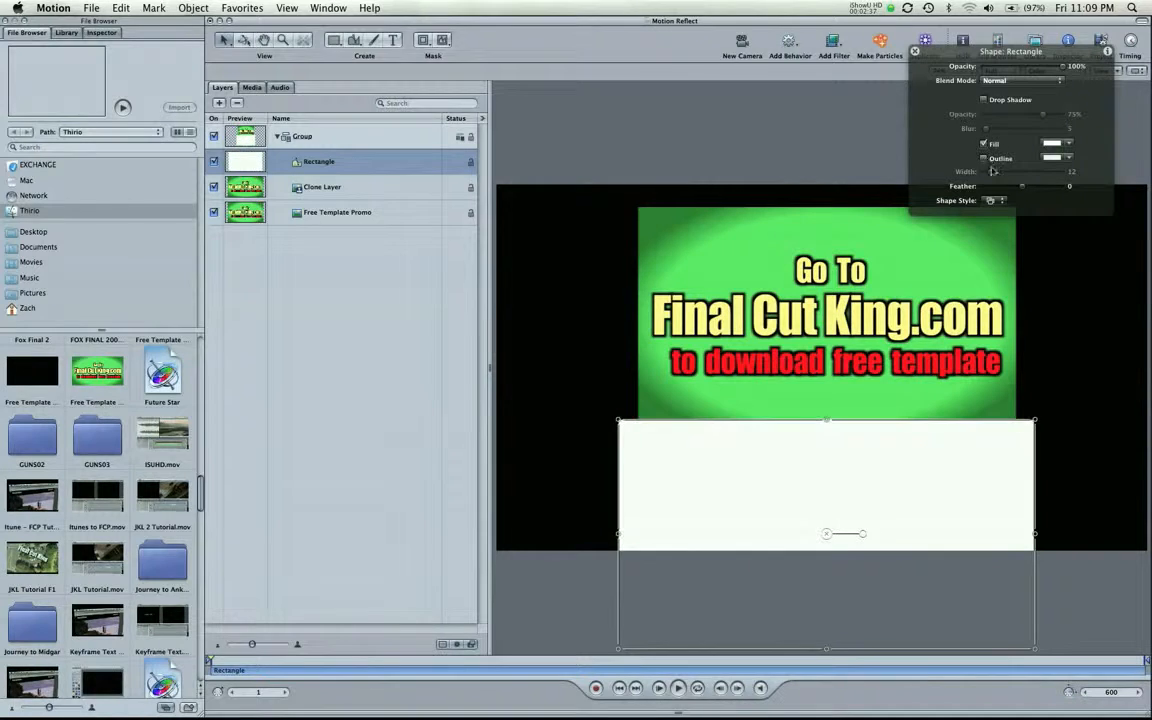
# Set the rectangle's fill mode to Gradient and apply the Grayscale gradient preset
pyautogui.click(100, 32)
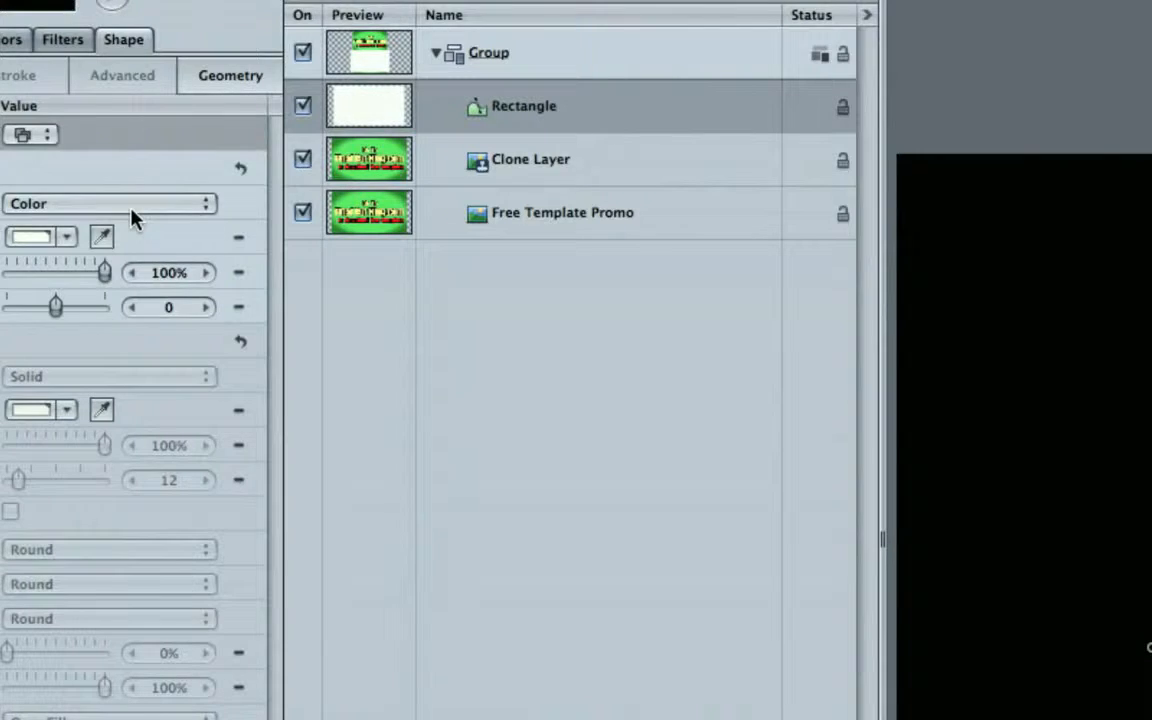
pyautogui.click(130, 209)
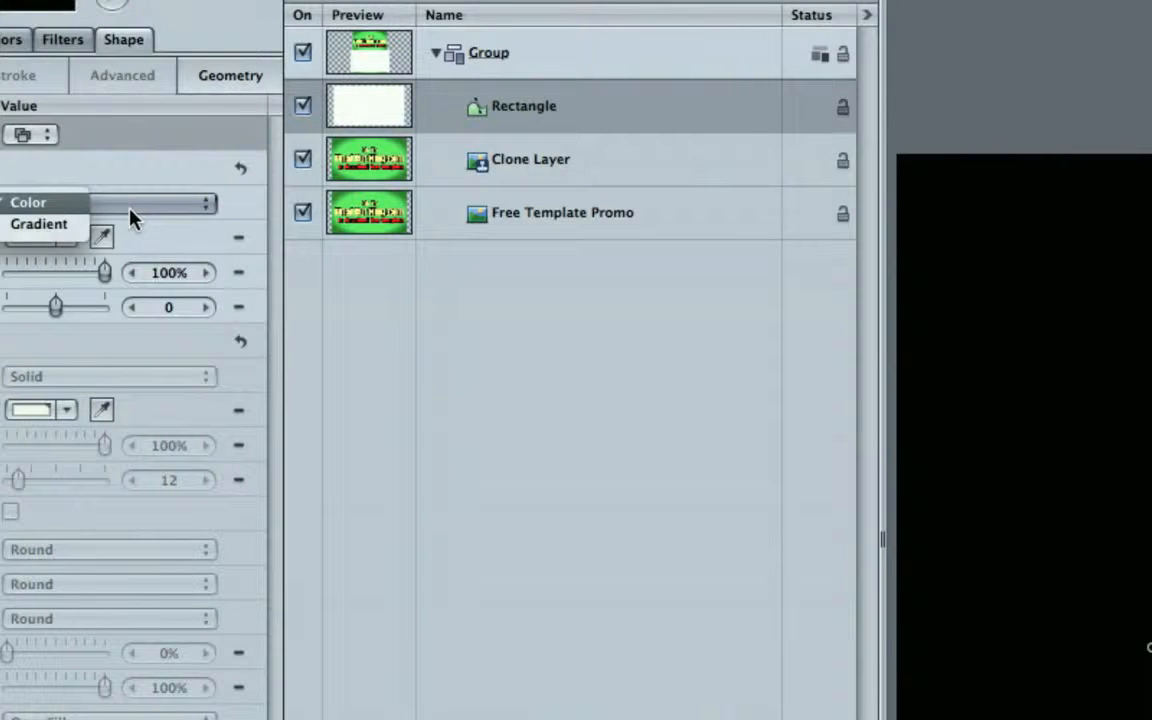
pyautogui.click(68, 226)
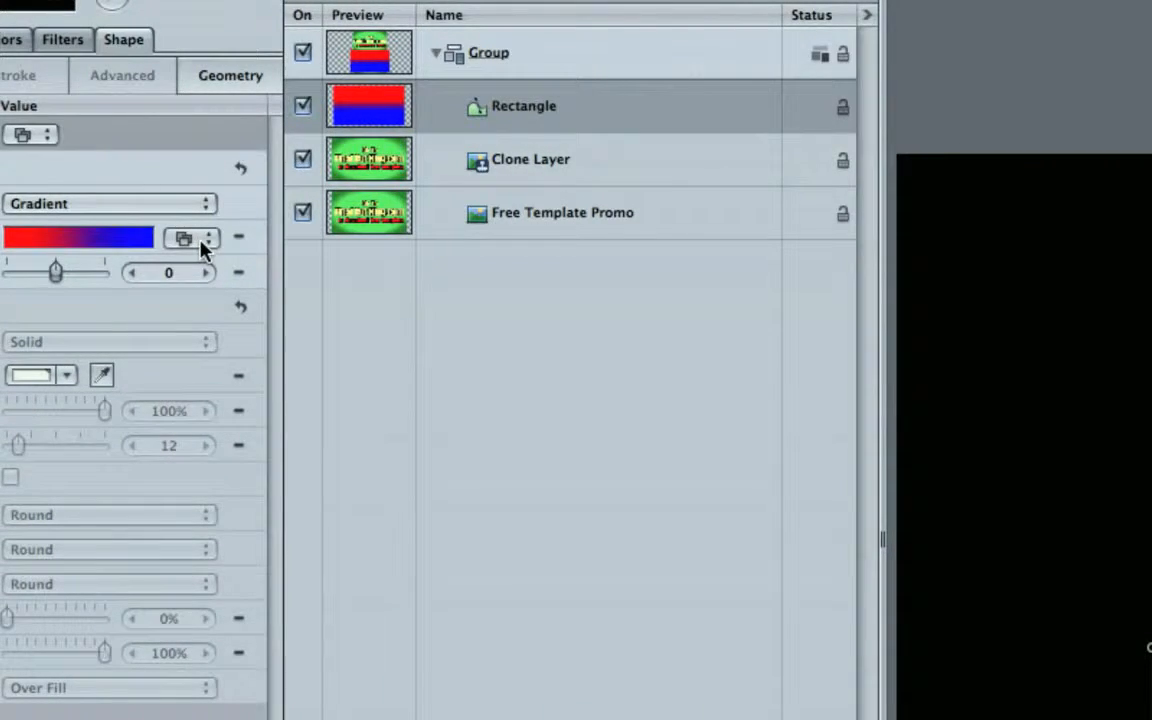
pyautogui.click(203, 240)
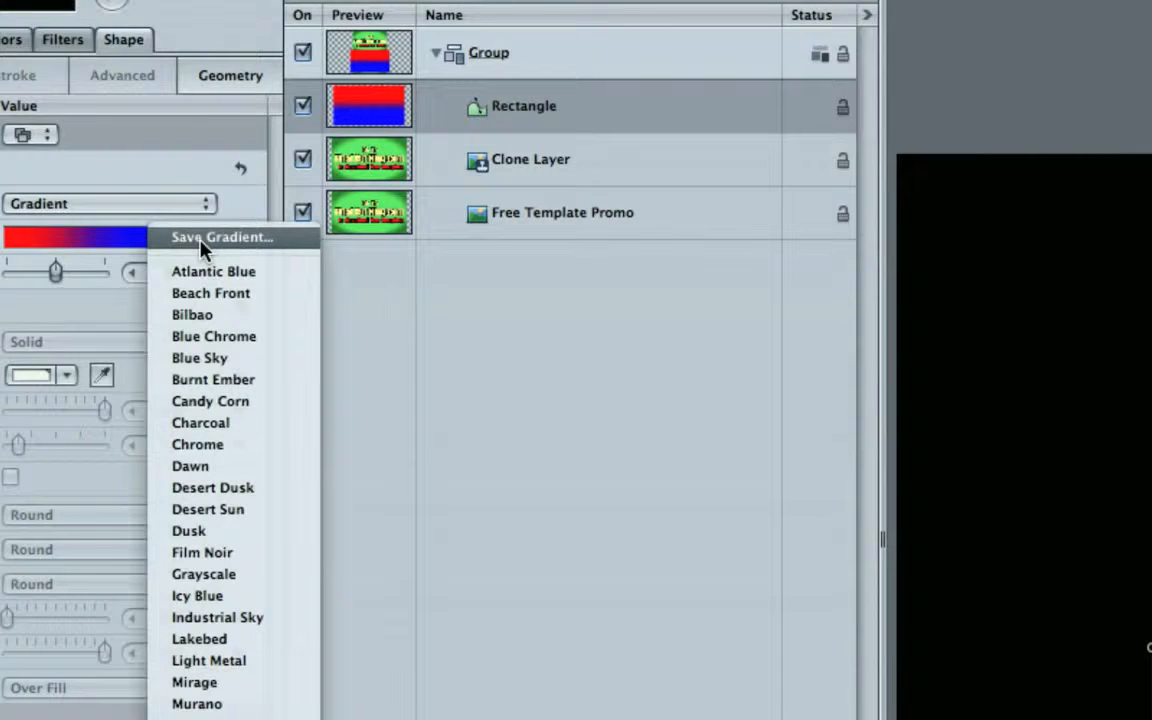
pyautogui.click(206, 576)
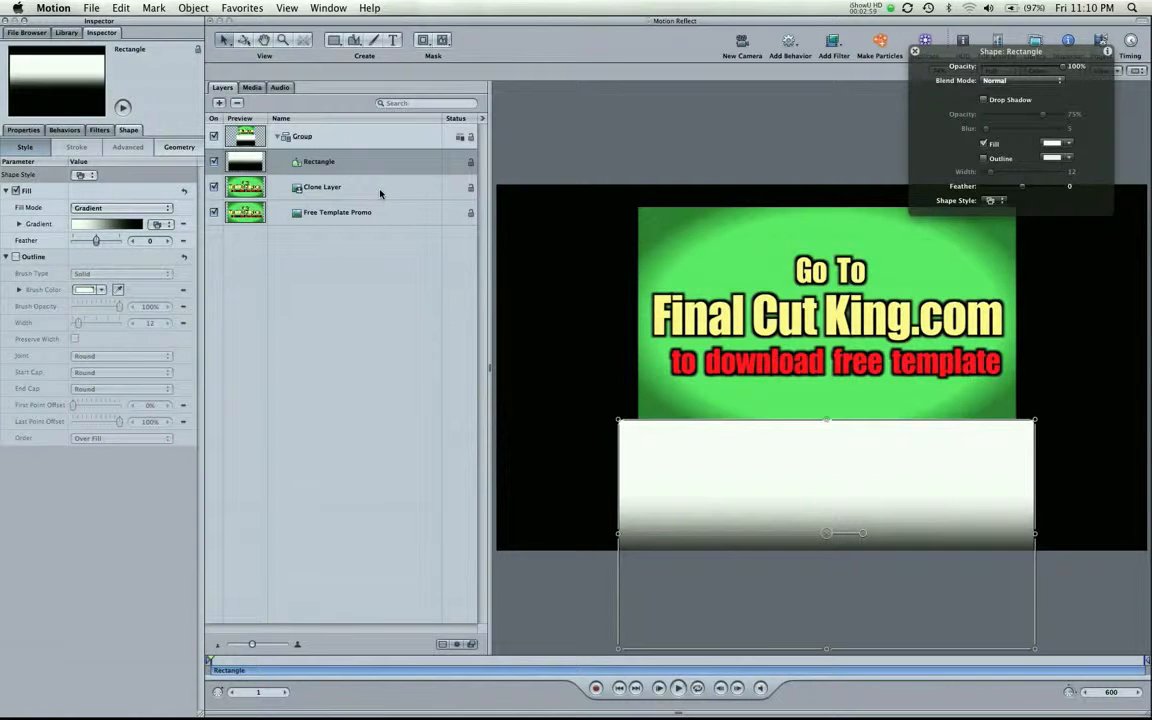
# Add an image mask to the Clone Layer
pyautogui.click(320, 188)
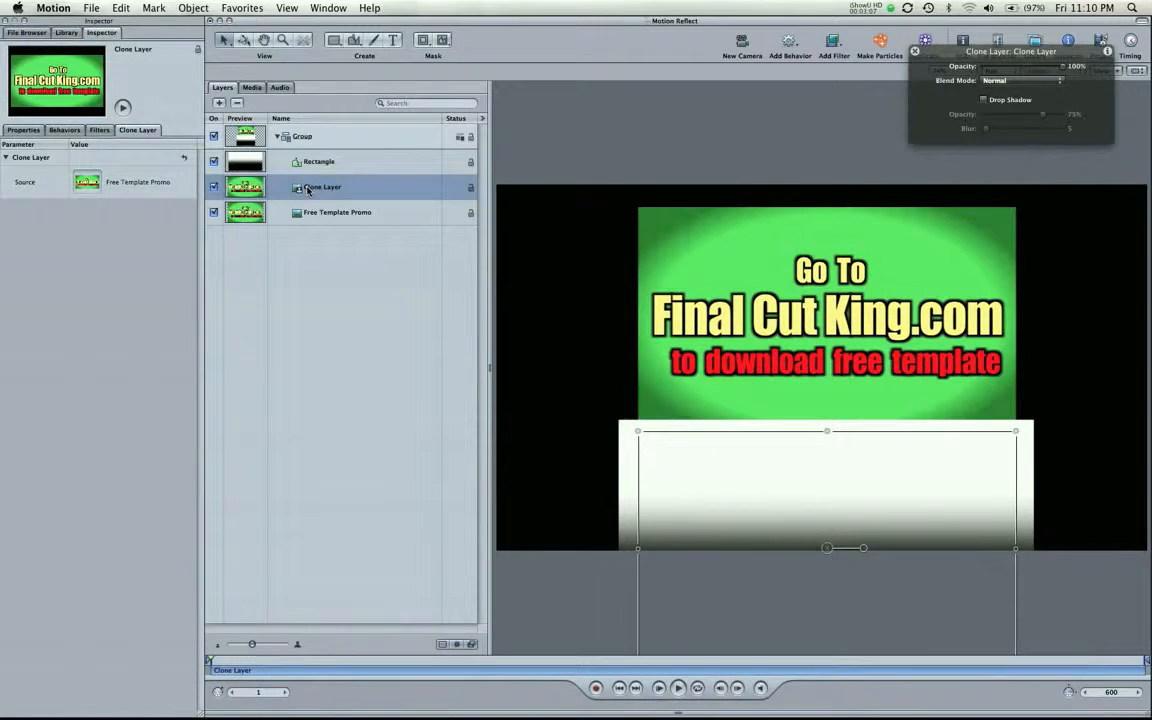
pyautogui.click(373, 275)
pyautogui.click(324, 209)
pyautogui.click(322, 191)
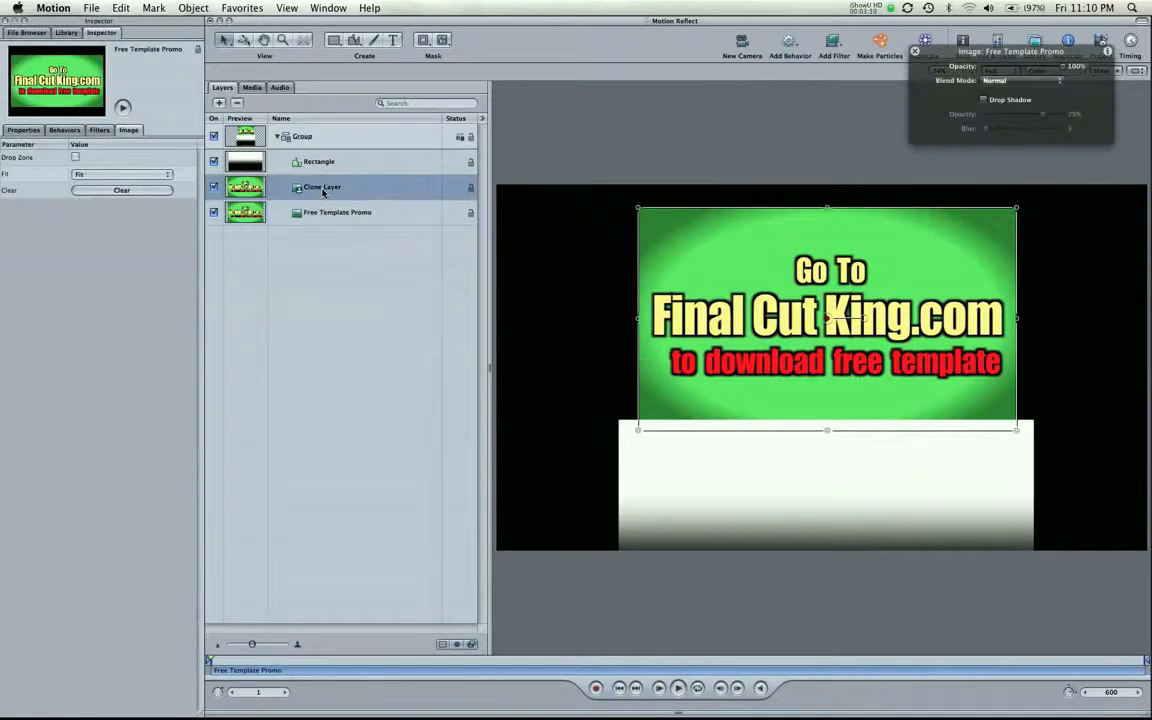
pyautogui.click(194, 8)
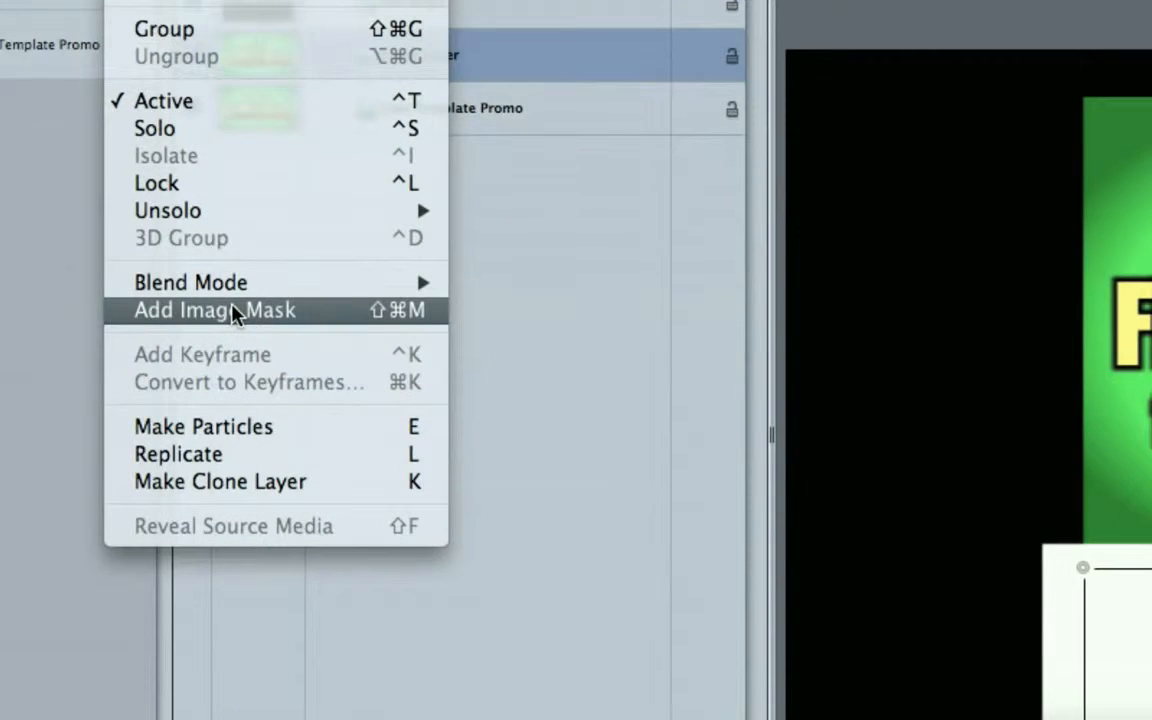
pyautogui.click(233, 313)
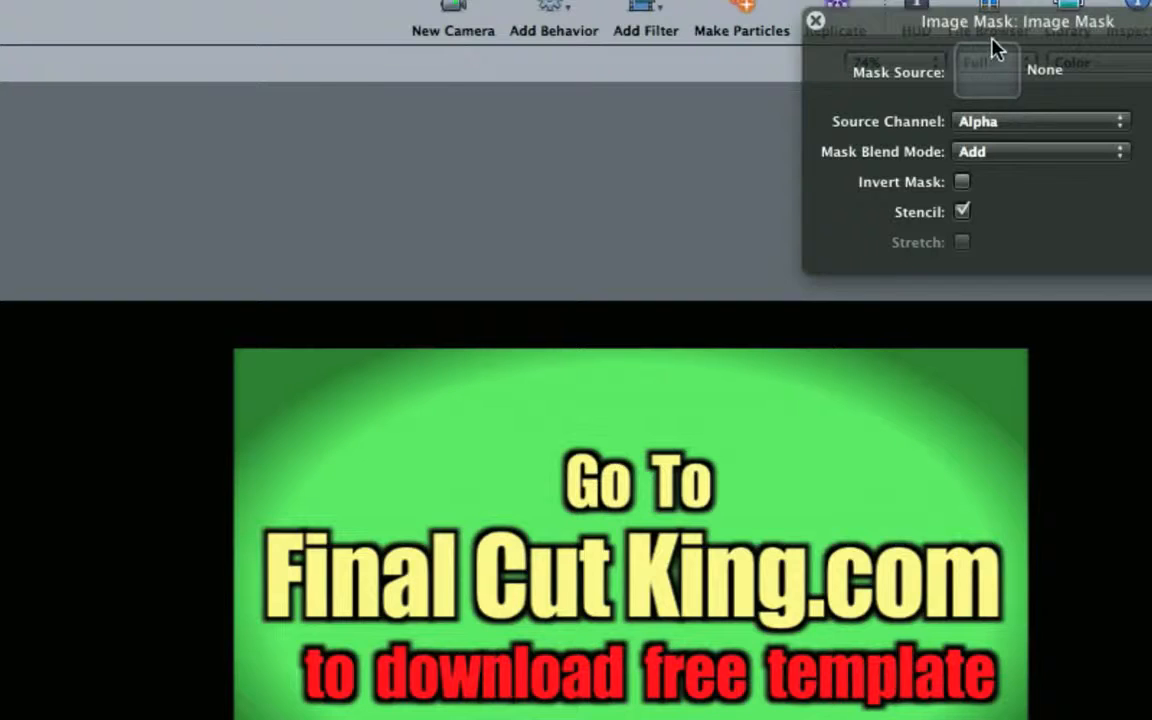
# Assign the gradient rectangle as the image mask's source and set its source channel to Luminance
pyautogui.moveTo(995, 48); pyautogui.dragTo(858, 101)
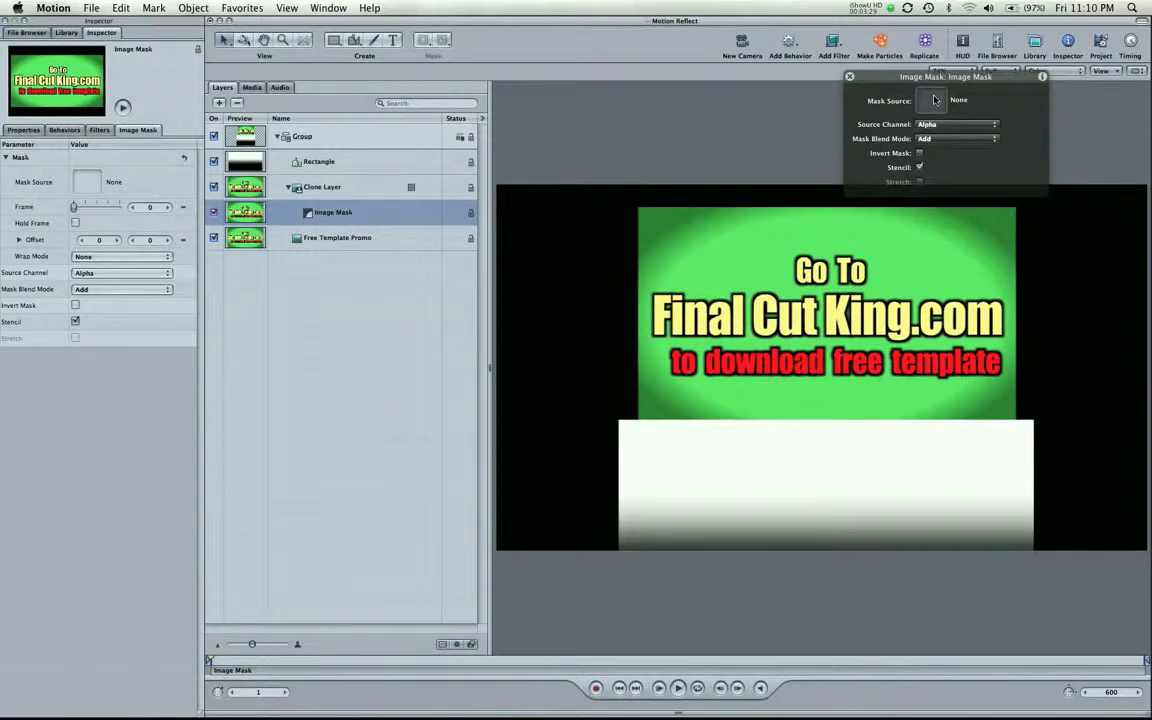
pyautogui.moveTo(322, 157); pyautogui.dragTo(326, 215)
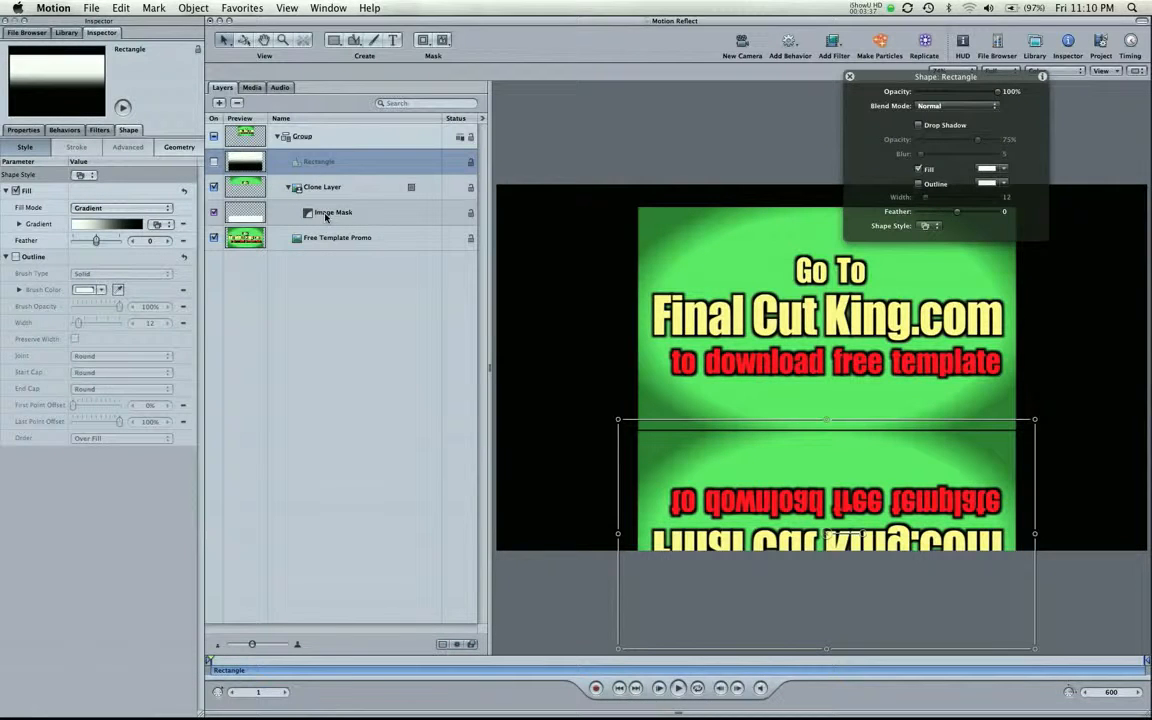
pyautogui.click(325, 215)
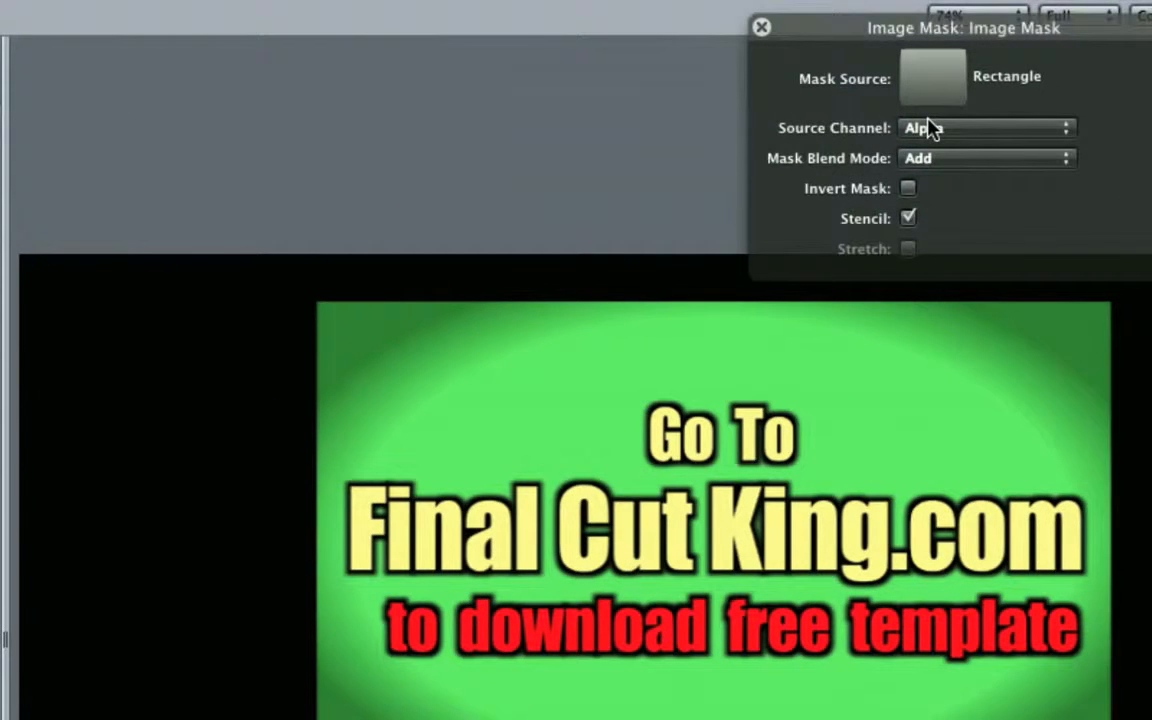
pyautogui.click(897, 128)
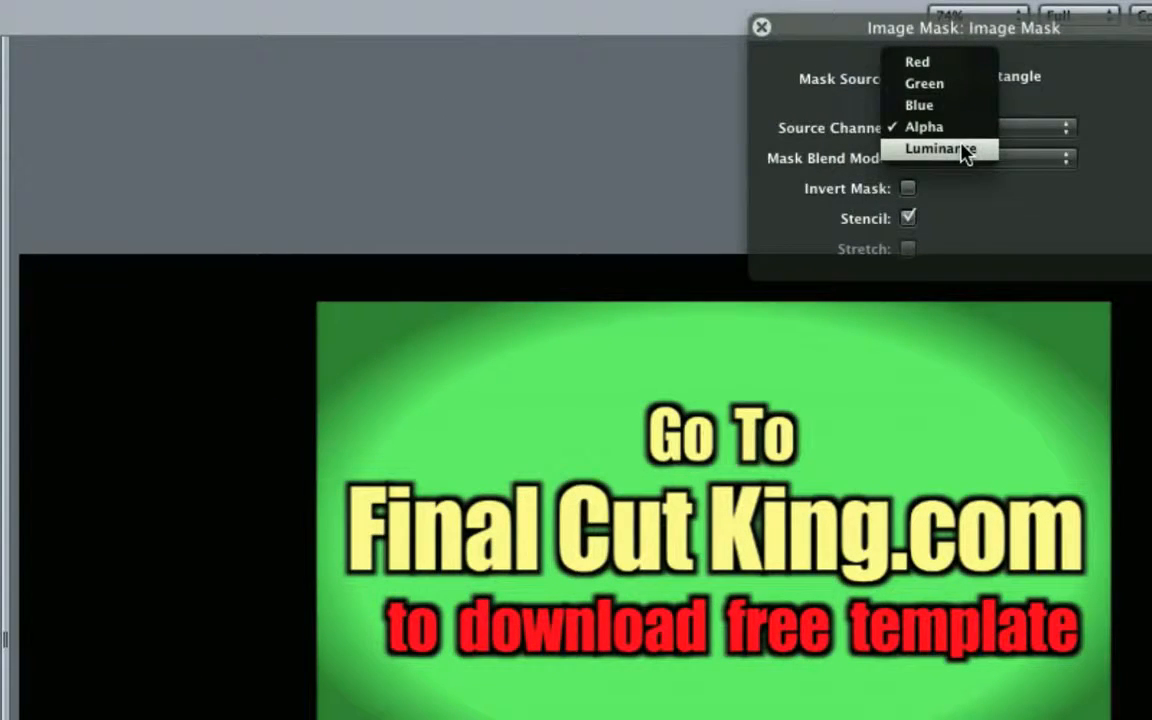
pyautogui.click(965, 150)
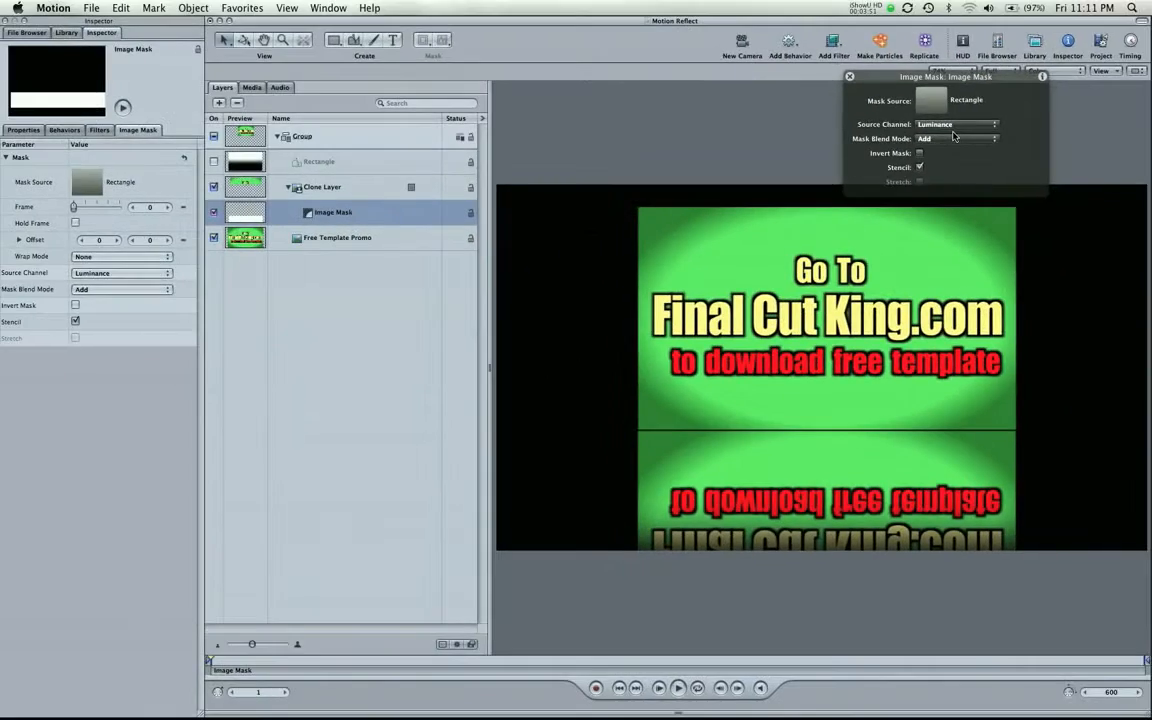
# Edit the rectangle's gradient, raising its white end above the reflection and its black end to the frame's bottom edge, and set its opacity to 64%
pyautogui.click(766, 486)
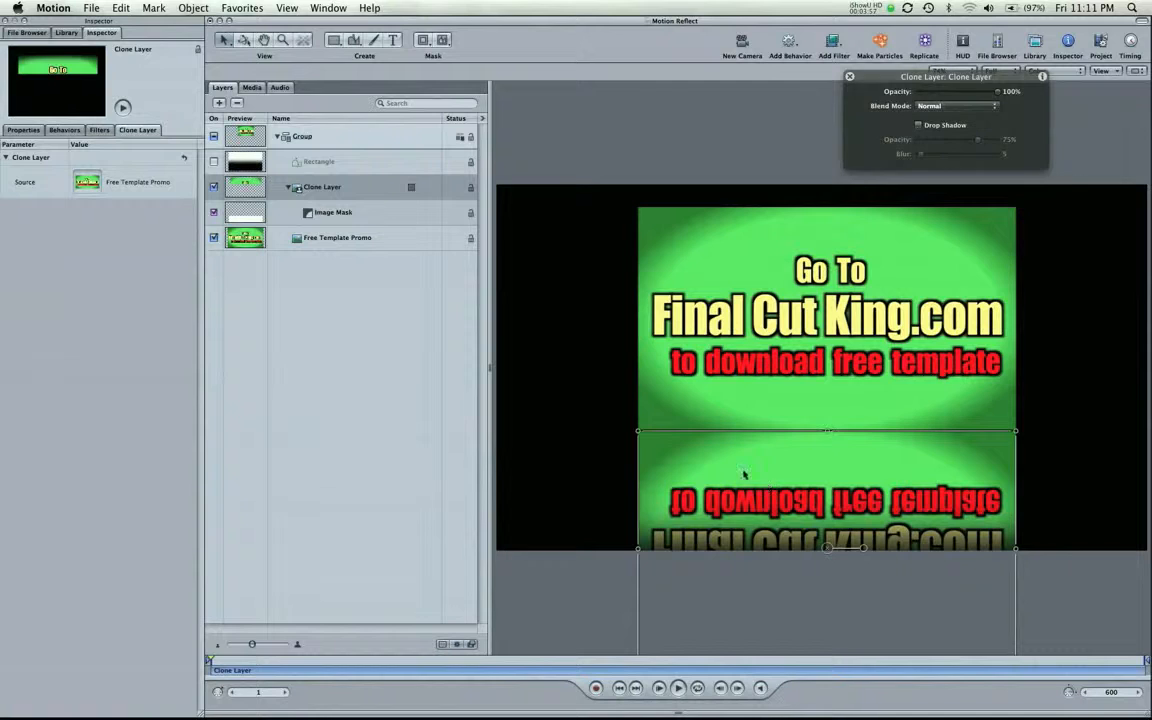
pyautogui.click(316, 161)
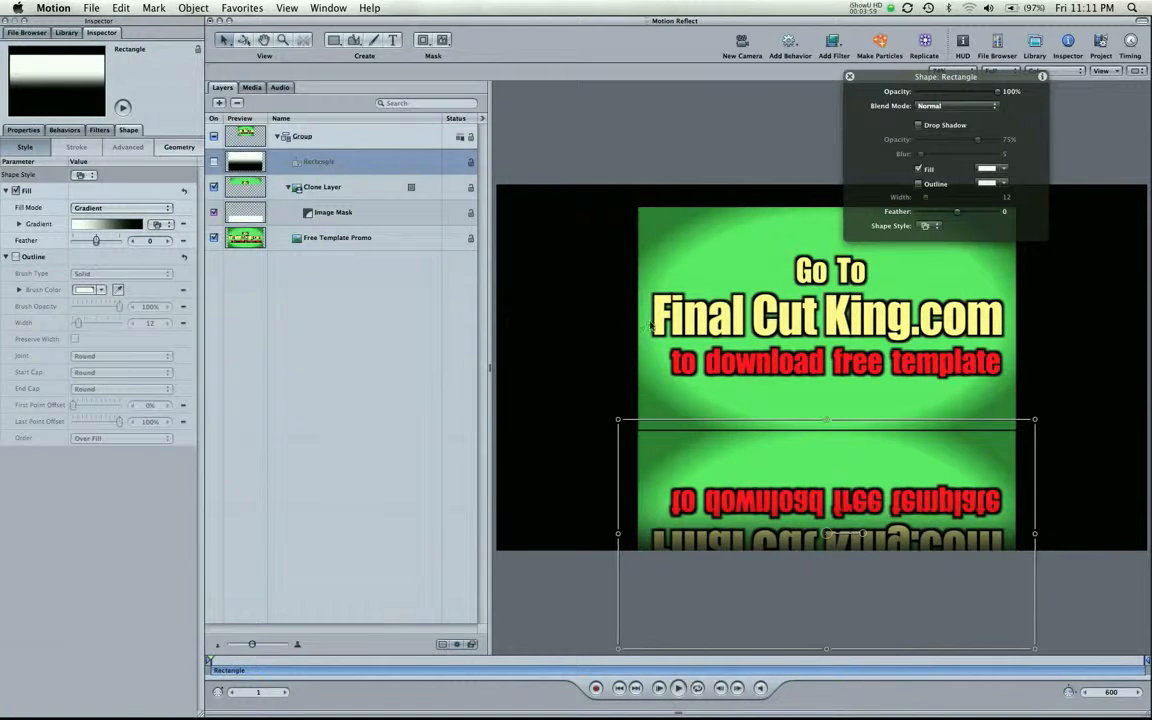
pyautogui.rightClick(801, 492)
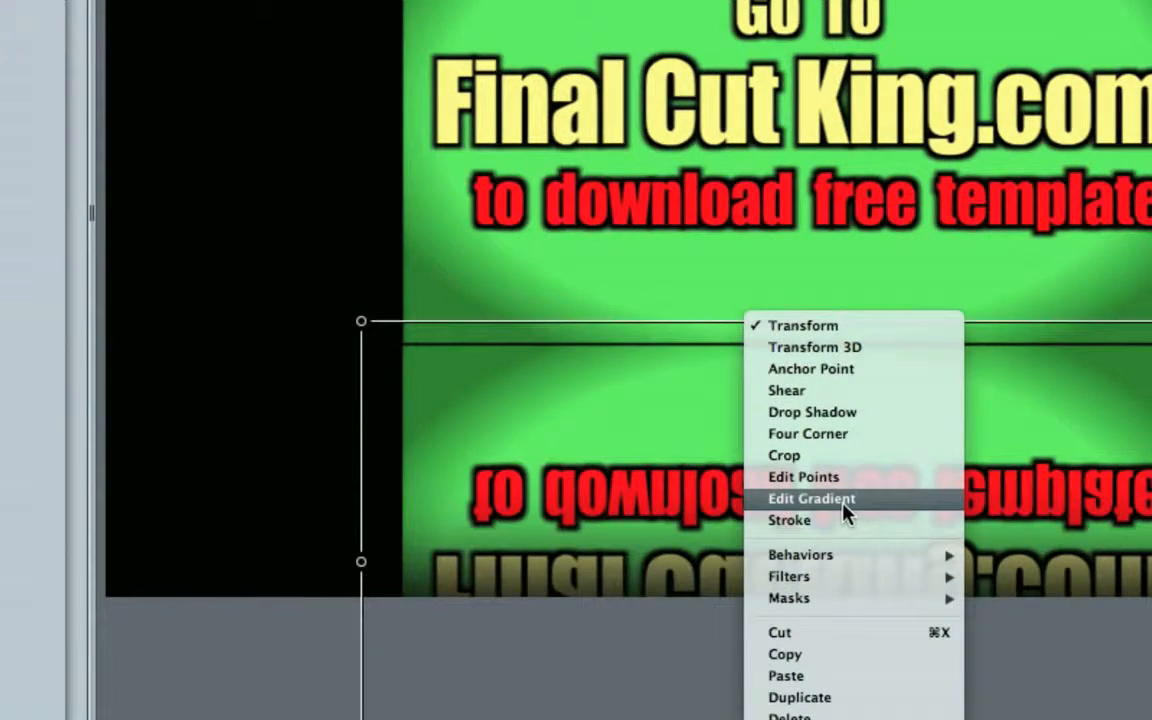
pyautogui.click(849, 499)
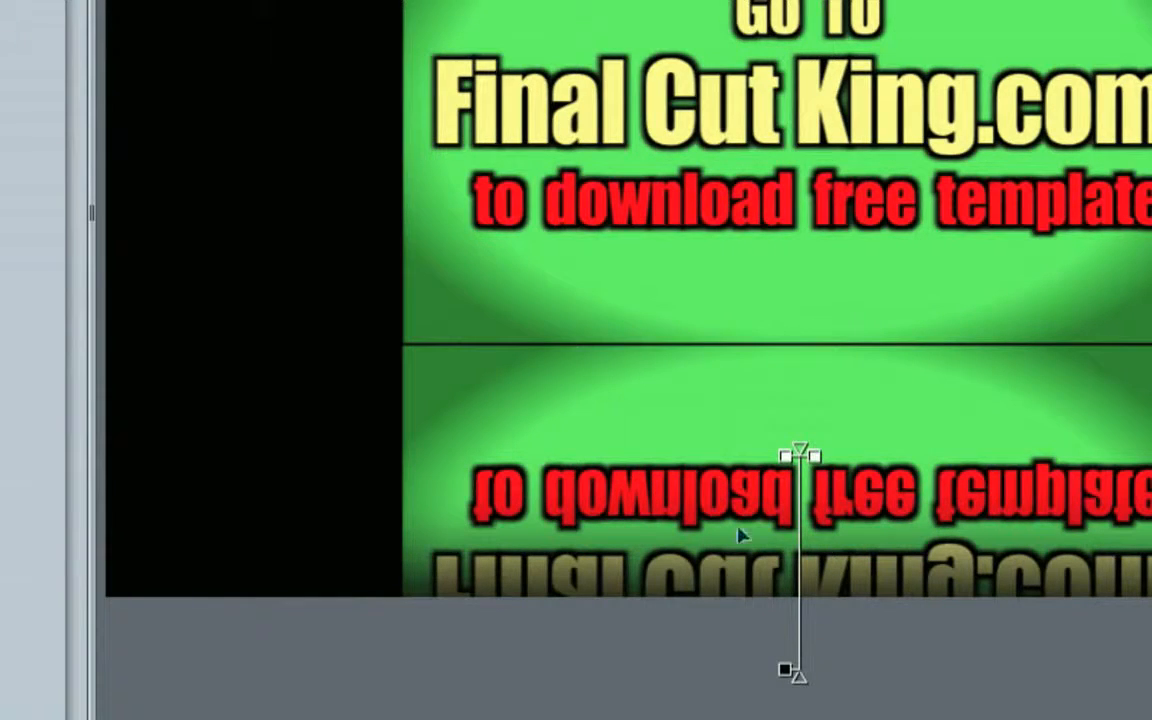
pyautogui.moveTo(798, 676); pyautogui.dragTo(800, 596)
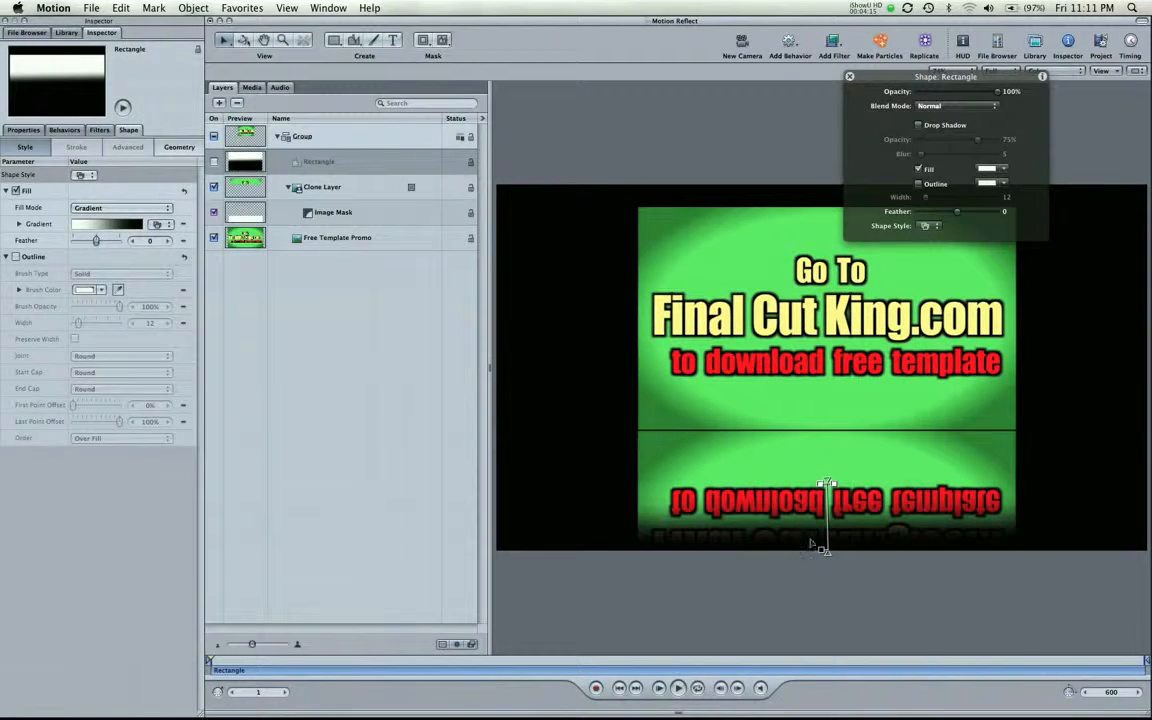
pyautogui.moveTo(821, 549); pyautogui.dragTo(812, 574)
pyautogui.moveTo(827, 483); pyautogui.dragTo(828, 384)
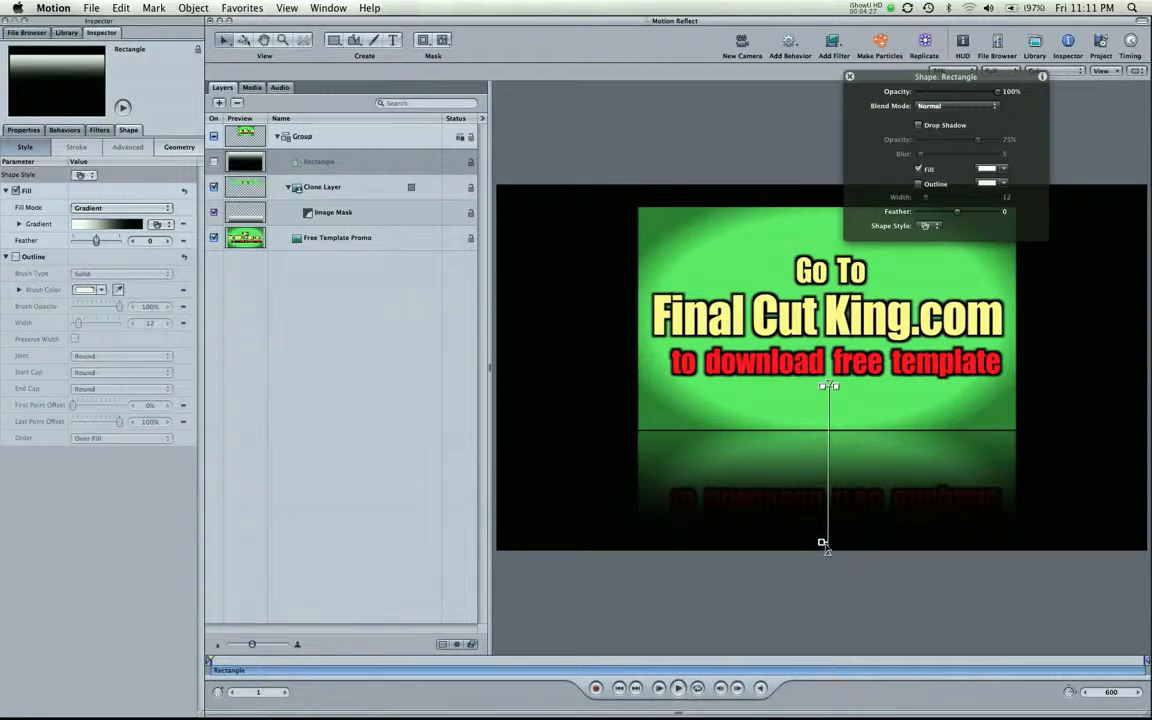
pyautogui.moveTo(985, 93); pyautogui.dragTo(971, 95)
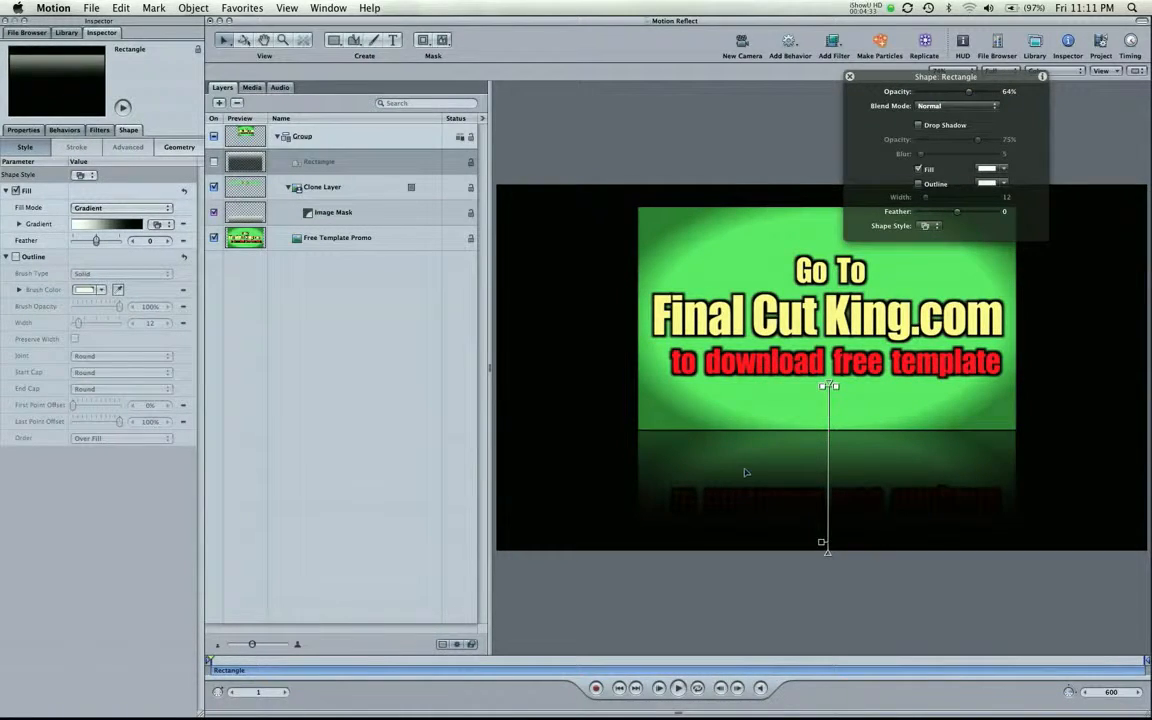
# Add a new camera, switching the 2D groups to 3D, and rotate it to view the image and its reflection at an angle
pyautogui.click(755, 254)
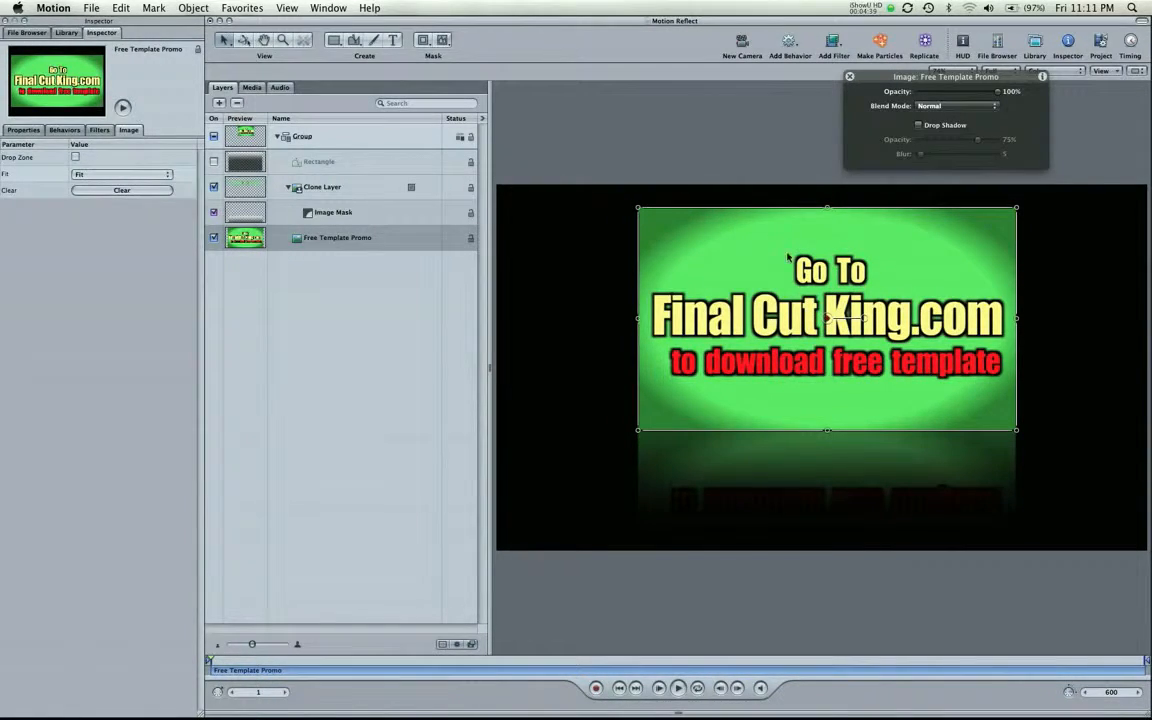
pyautogui.click(349, 412)
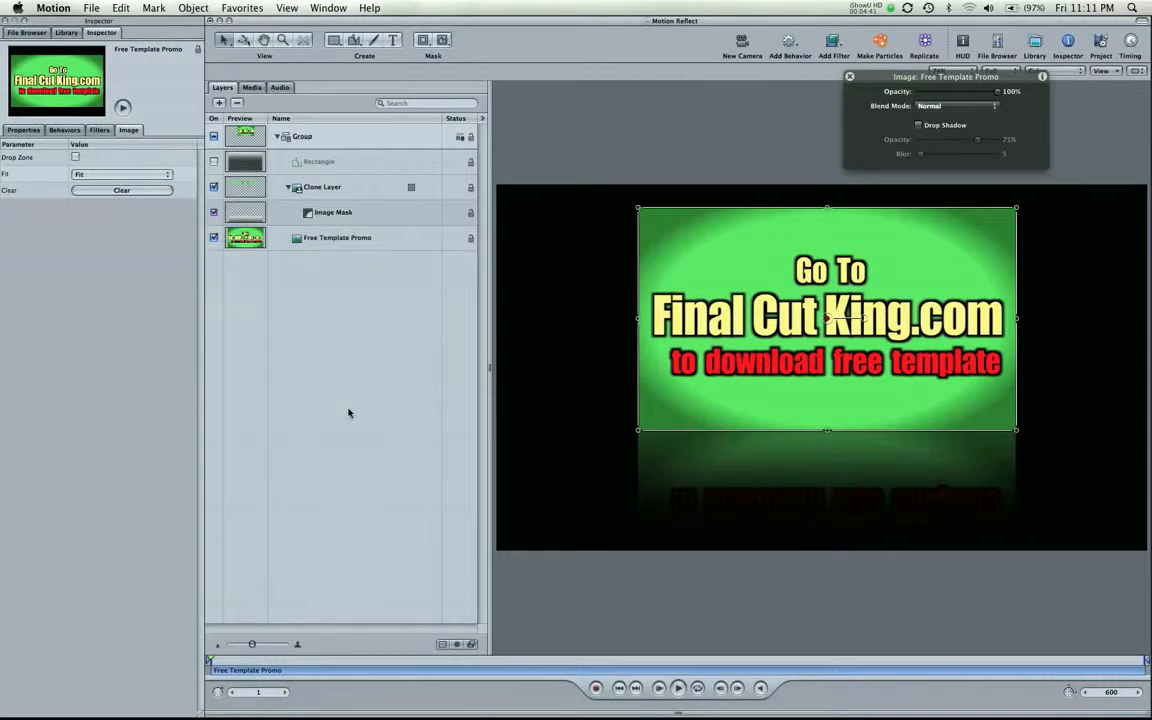
pyautogui.click(743, 48)
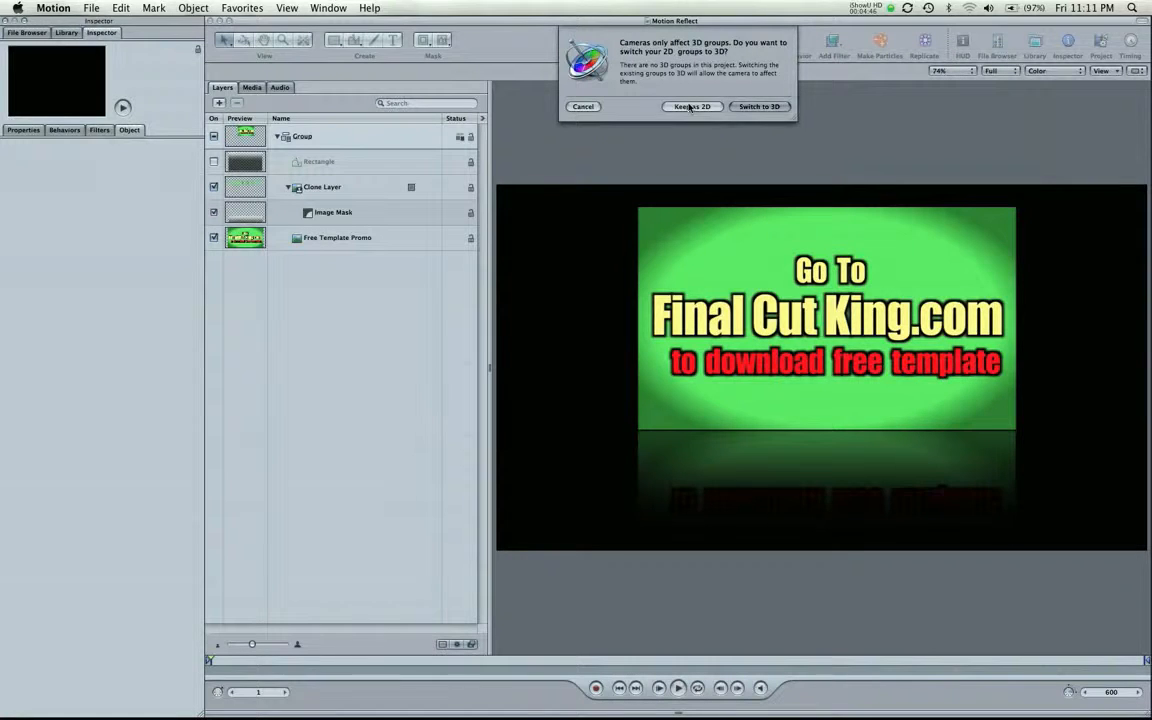
pyautogui.click(765, 108)
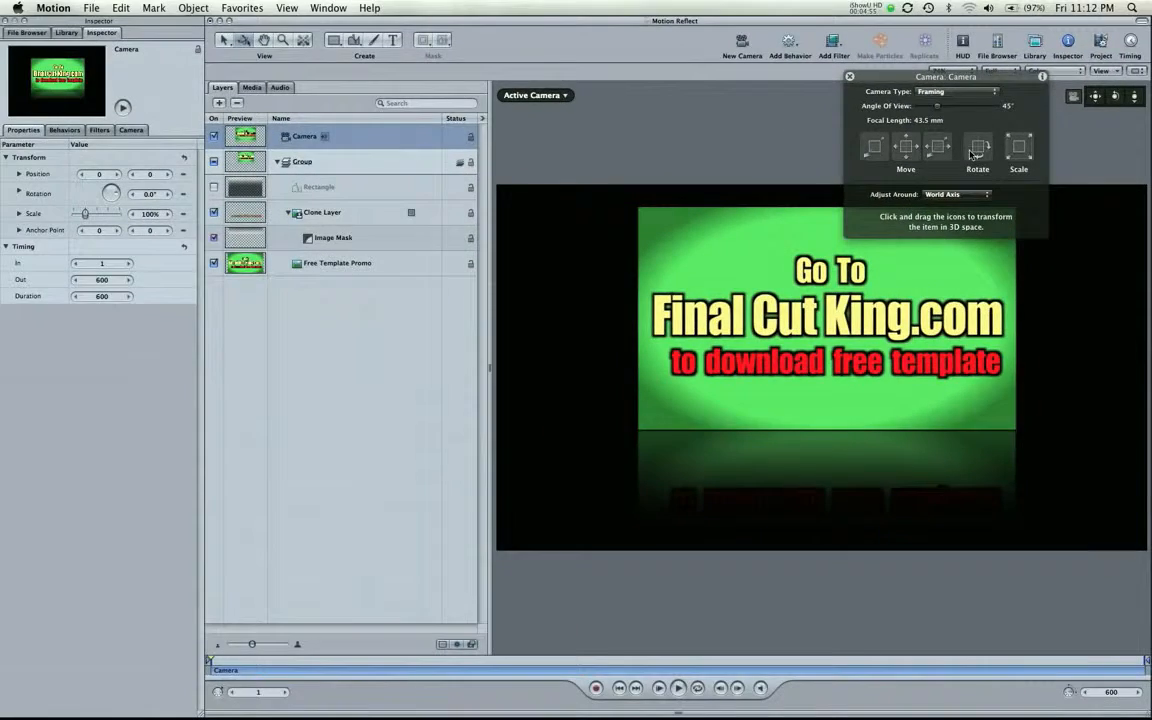
pyautogui.moveTo(975, 158); pyautogui.dragTo(998, 153)
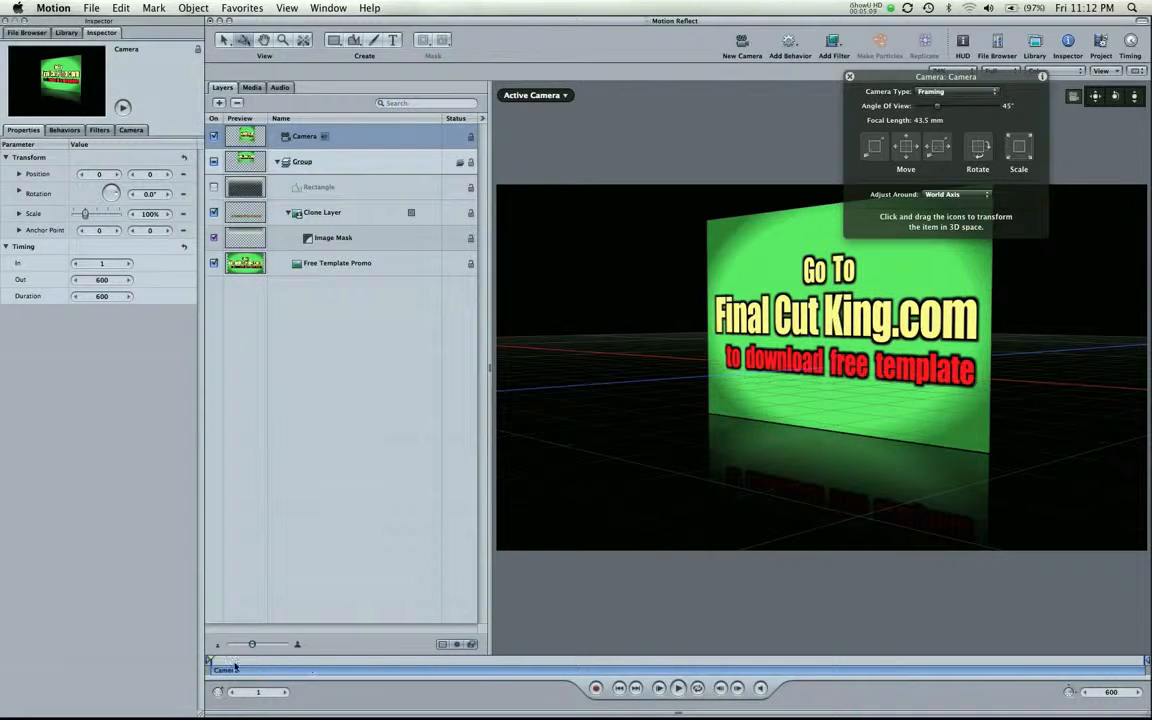
# Turn on keyframe recording and animate the camera, rotating it to the opposite angle at frame 324 and back again at frame 577
pyautogui.click(597, 688)
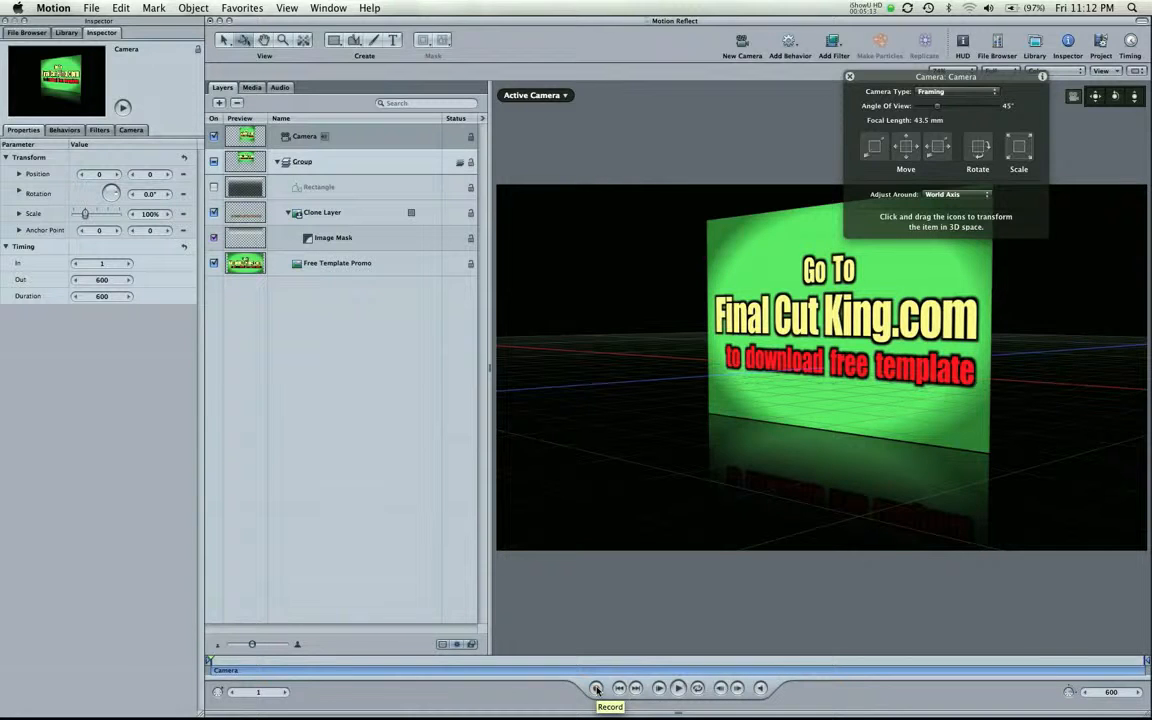
pyautogui.click(597, 688)
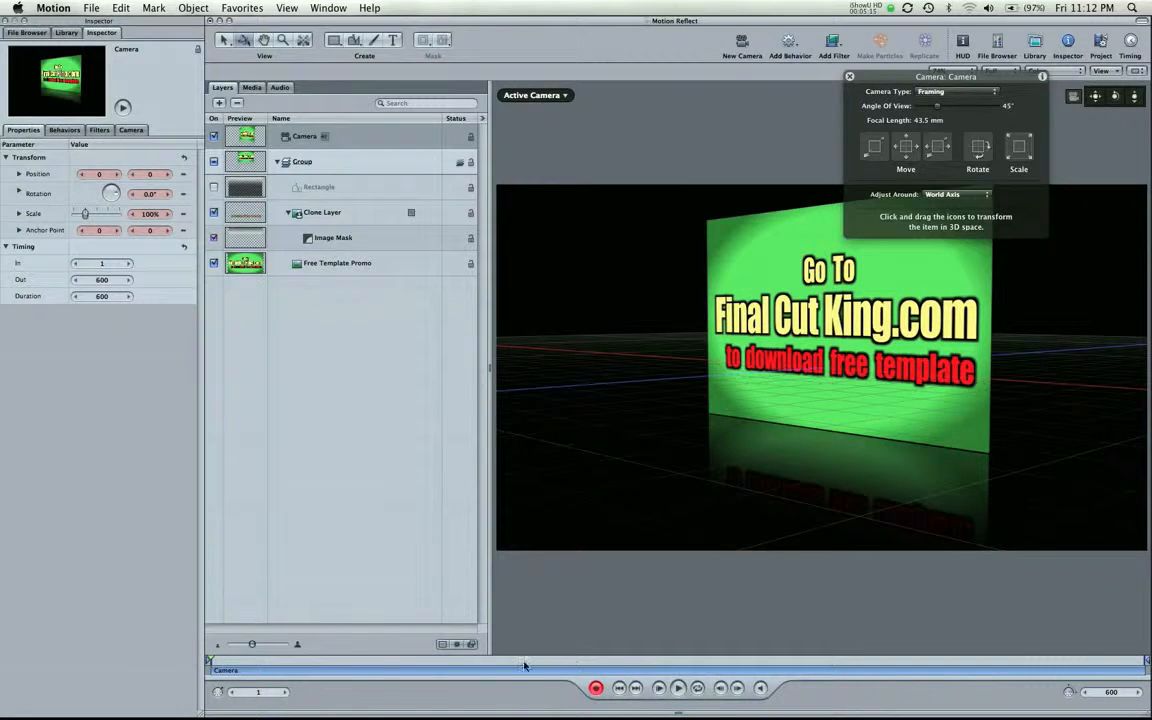
pyautogui.moveTo(518, 663); pyautogui.dragTo(713, 660)
pyautogui.moveTo(977, 152); pyautogui.dragTo(916, 158)
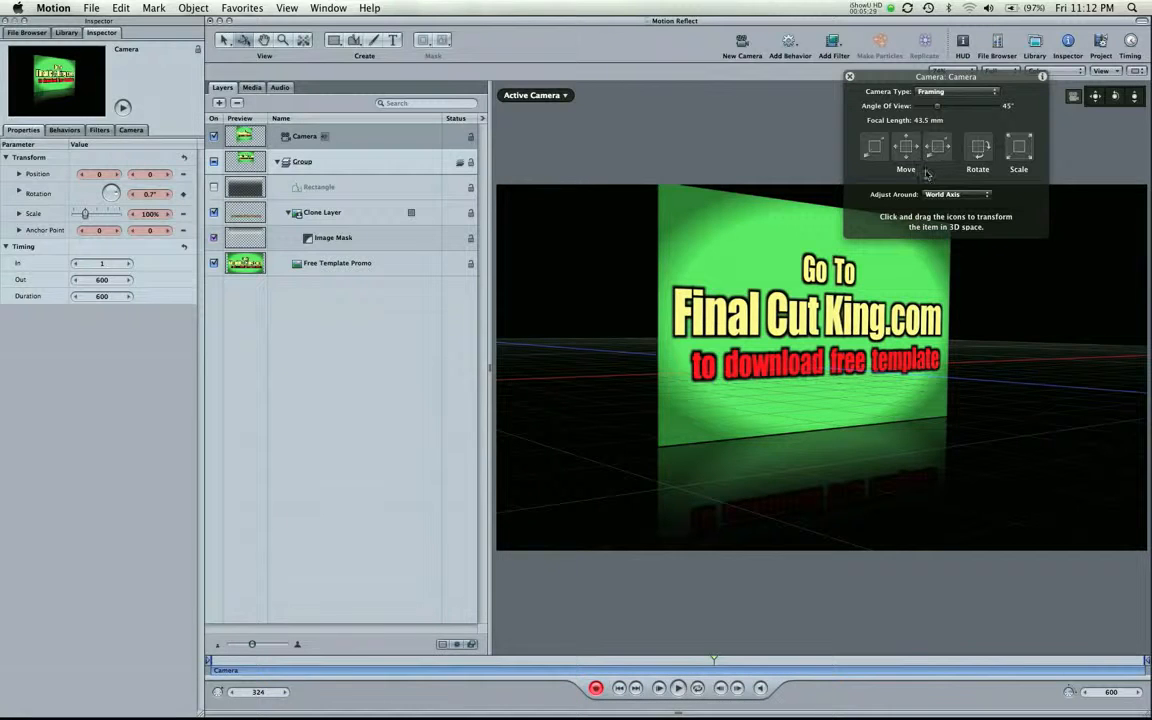
pyautogui.moveTo(572, 664); pyautogui.dragTo(1108, 657)
pyautogui.moveTo(989, 158); pyautogui.dragTo(1021, 201)
pyautogui.moveTo(1017, 192); pyautogui.dragTo(1030, 159)
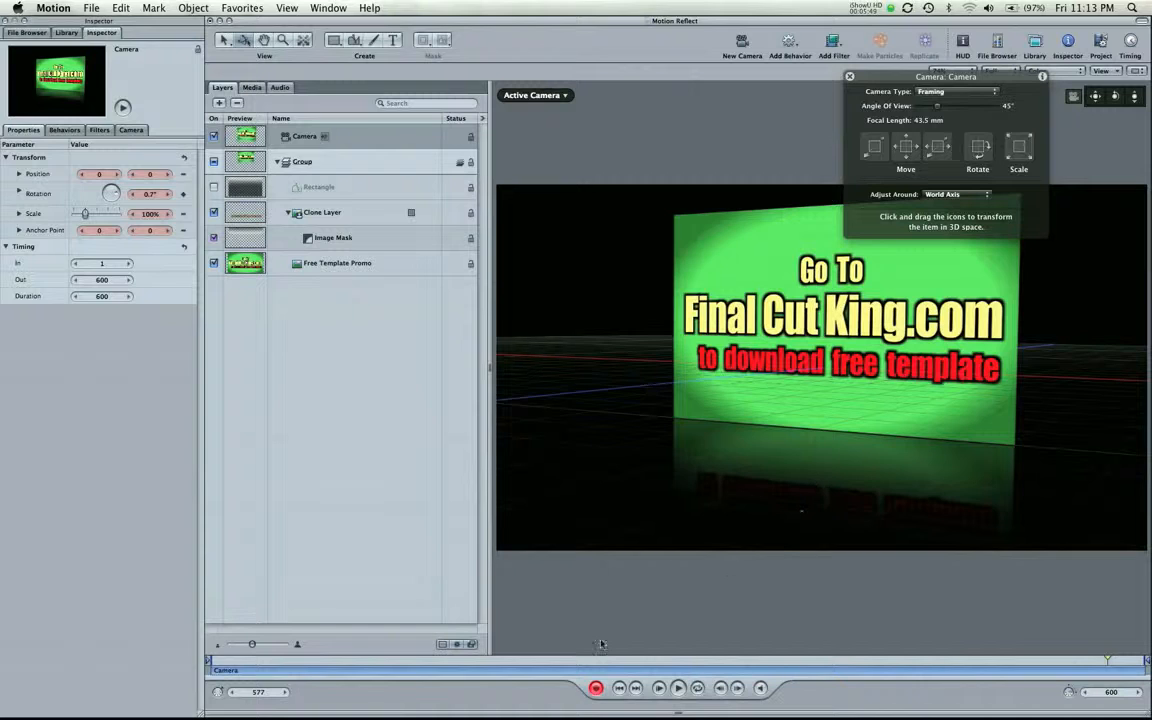
pyautogui.moveTo(585, 660); pyautogui.dragTo(480, 660)
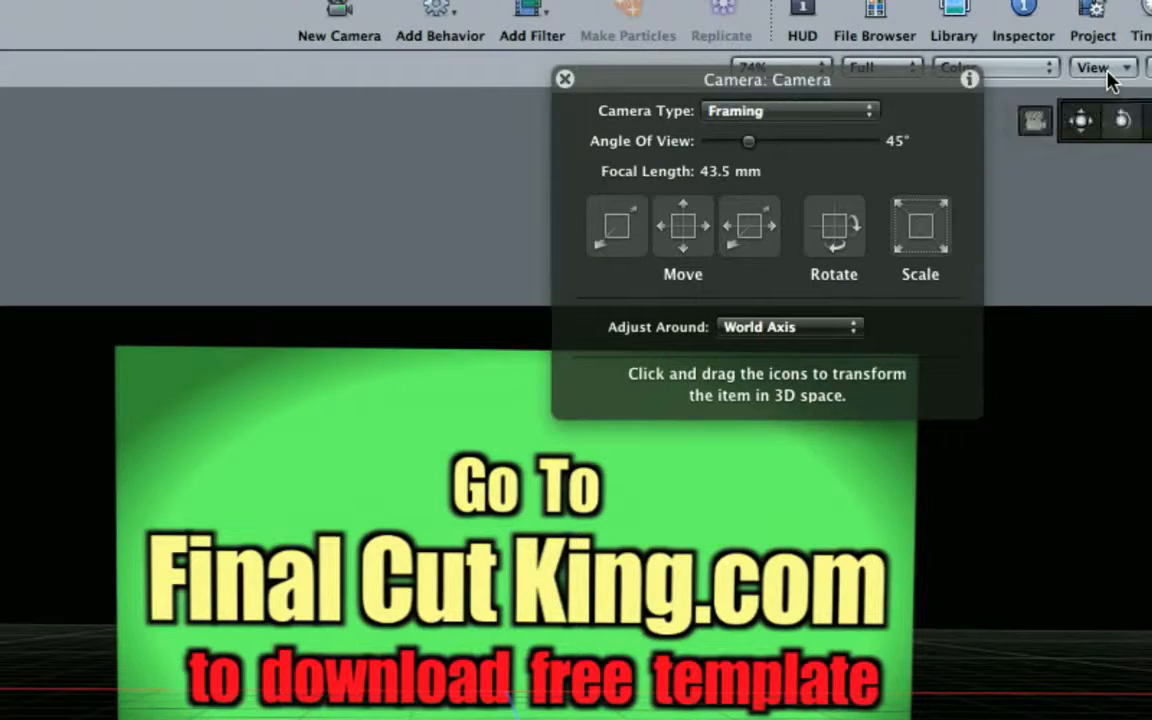
# Toggle the 3D grid overlay off and back on in the canvas
pyautogui.click(1106, 72)
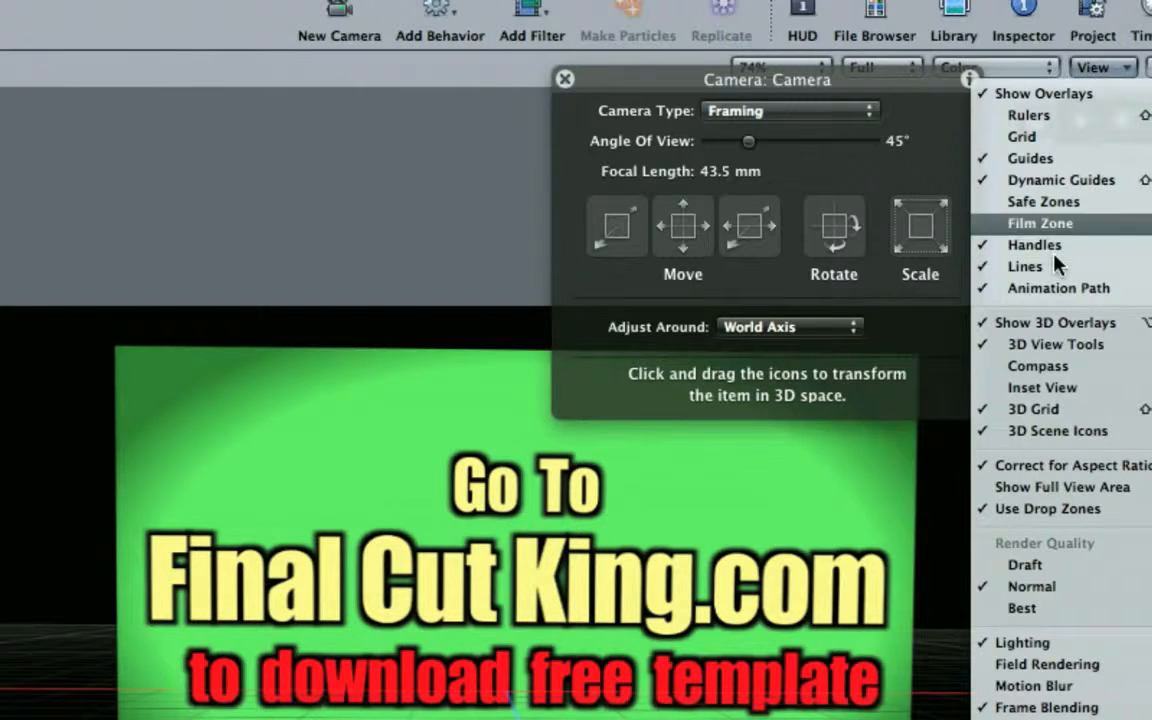
pyautogui.click(1033, 412)
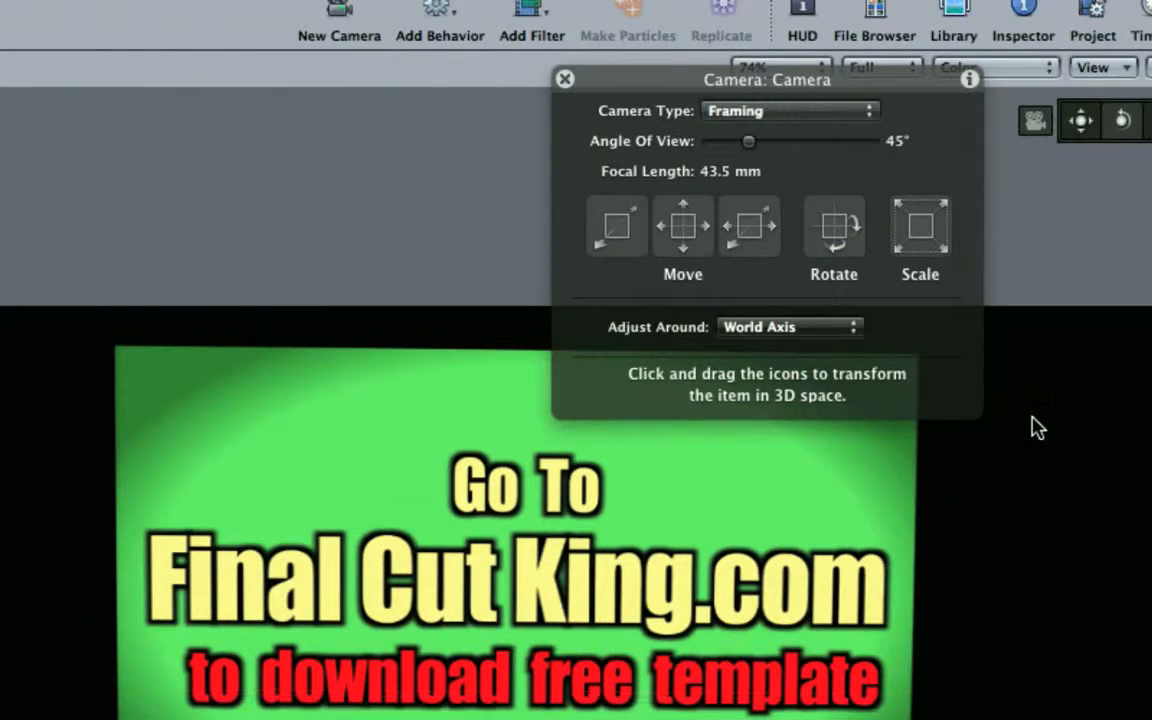
pyautogui.click(1100, 67)
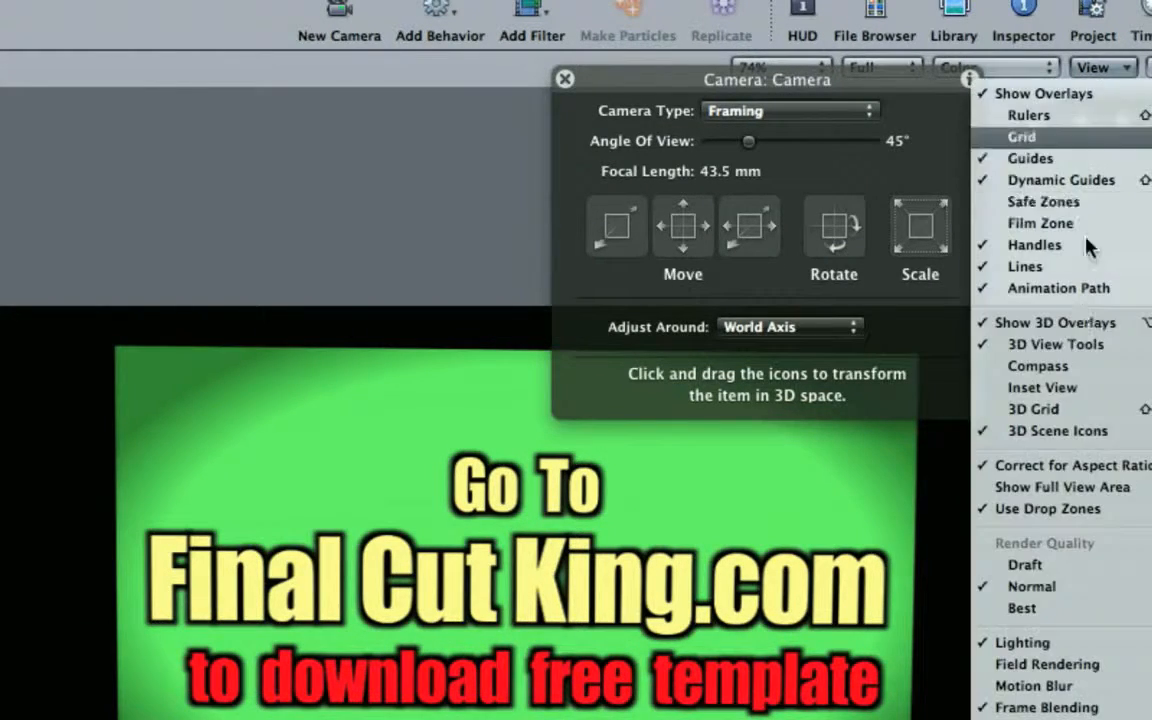
pyautogui.click(1064, 413)
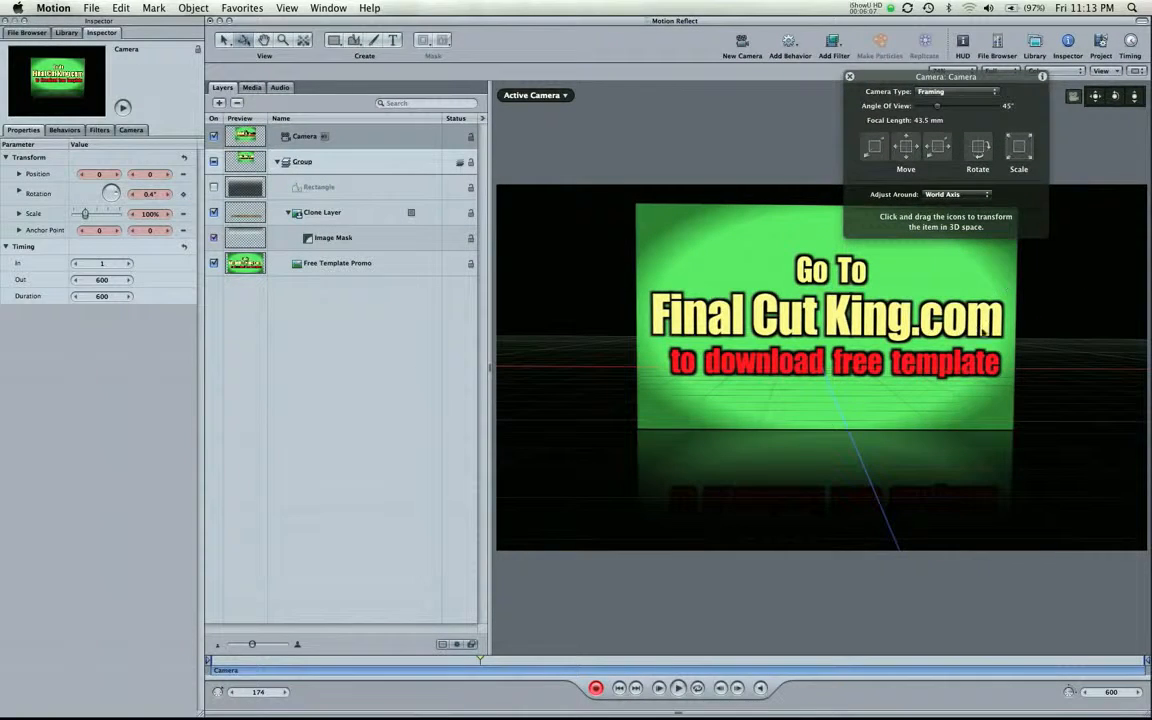
# Return the playhead to frame 1 and review the QuickTime movie export settings, cancelling without exporting
pyautogui.moveTo(465, 658); pyautogui.dragTo(159, 645)
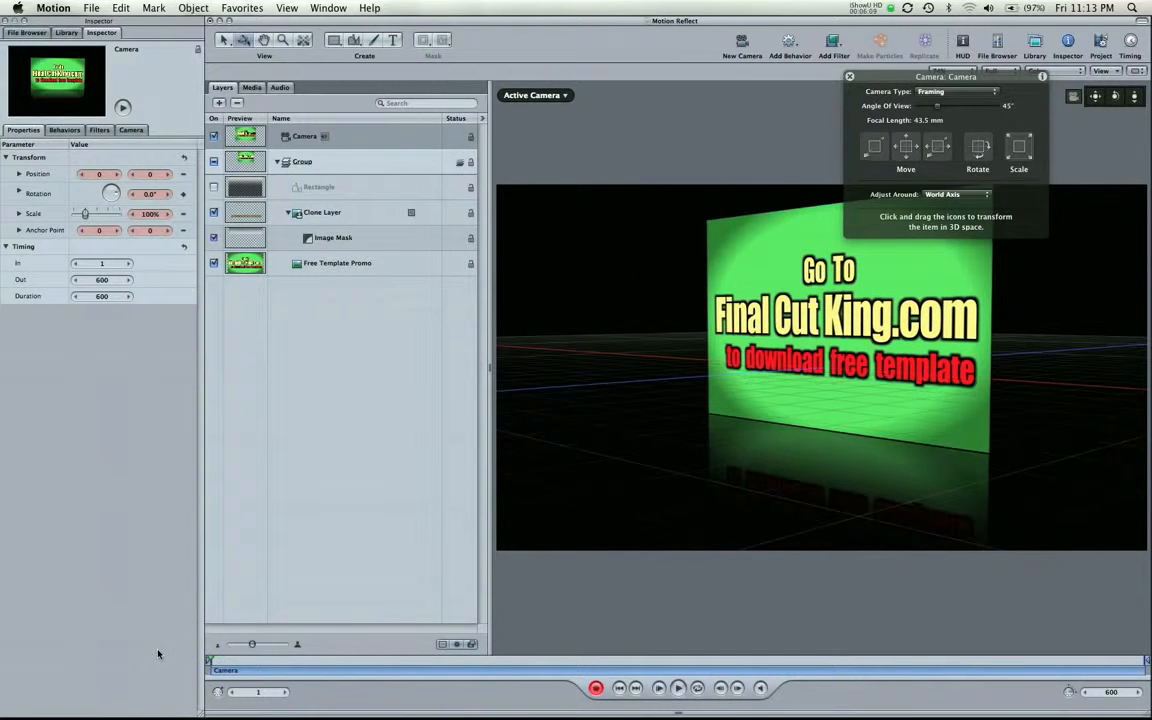
pyautogui.moveTo(222, 663); pyautogui.dragTo(198, 658)
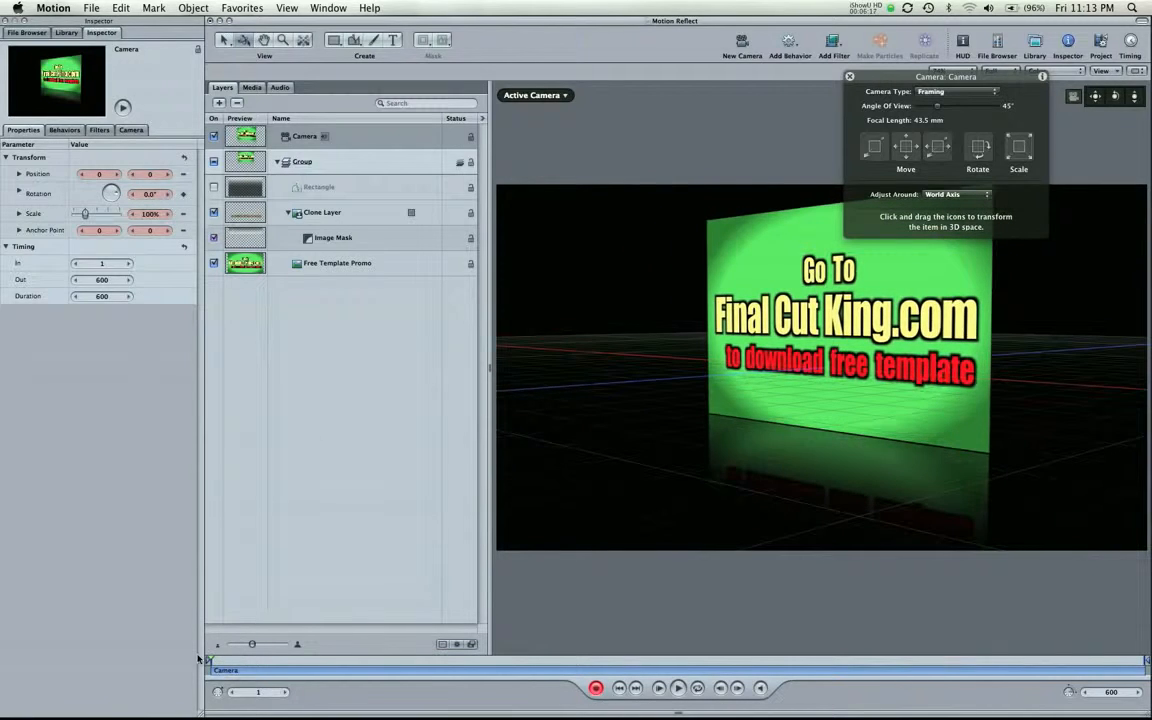
pyautogui.click(91, 9)
pyautogui.click(143, 196)
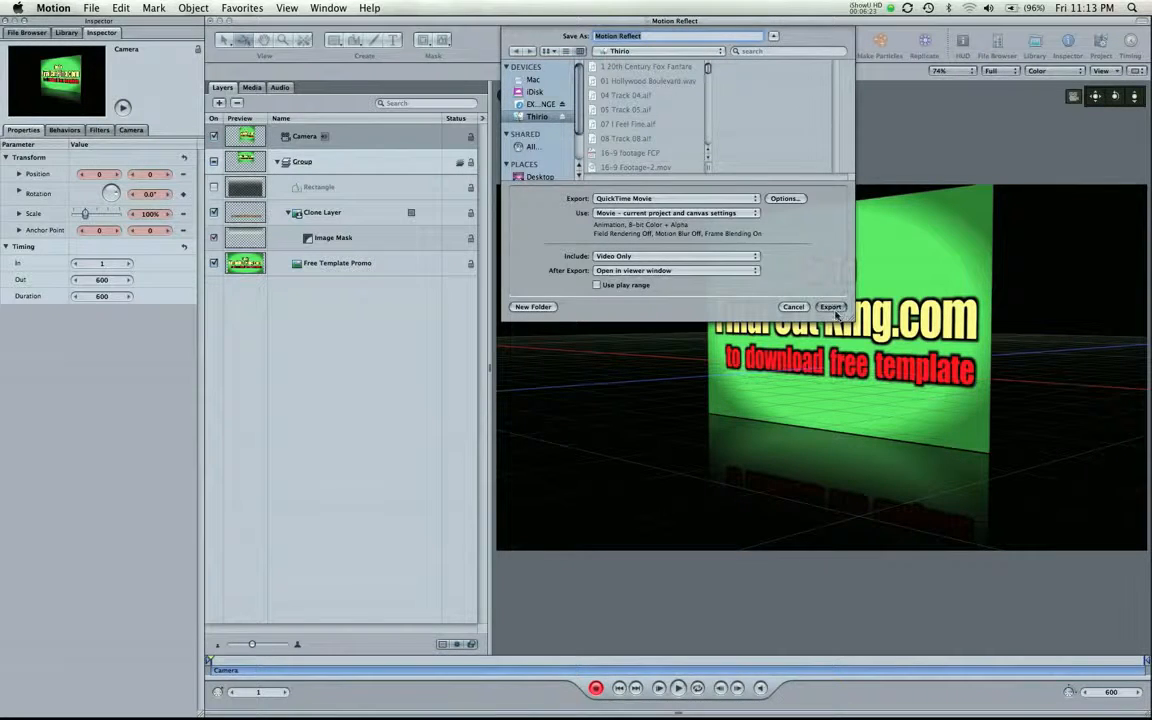
pyautogui.click(792, 307)
pyautogui.click(690, 608)
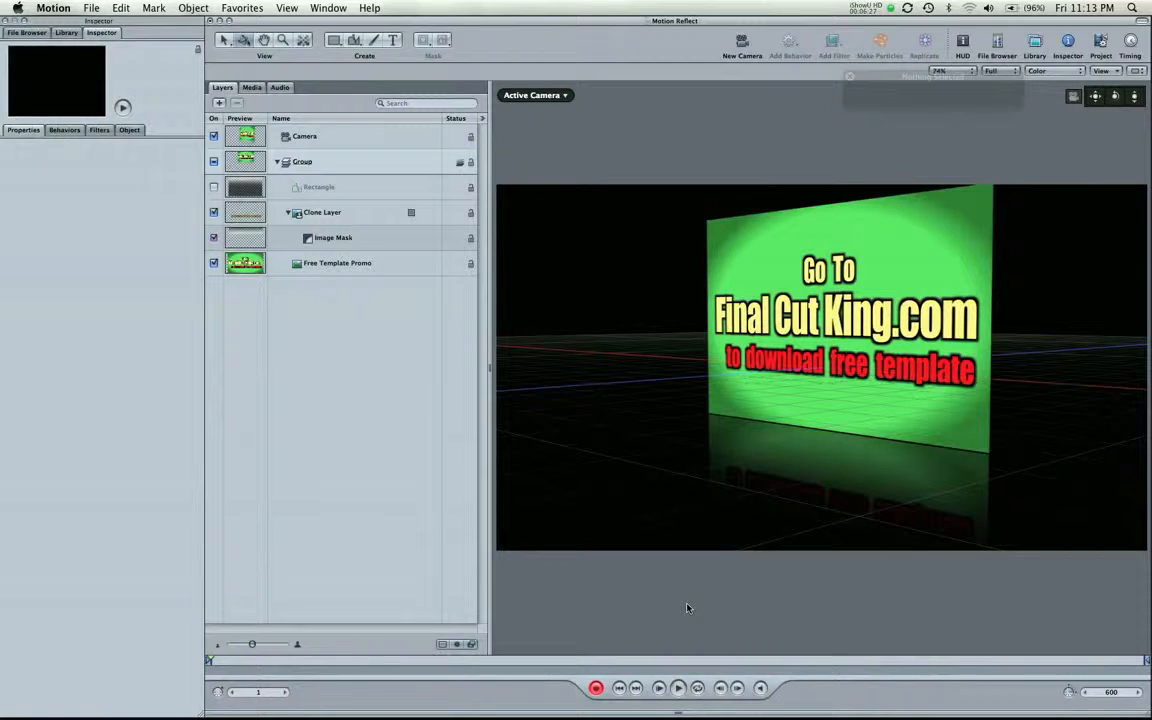
pyautogui.moveTo(514, 661); pyautogui.dragTo(474, 655)
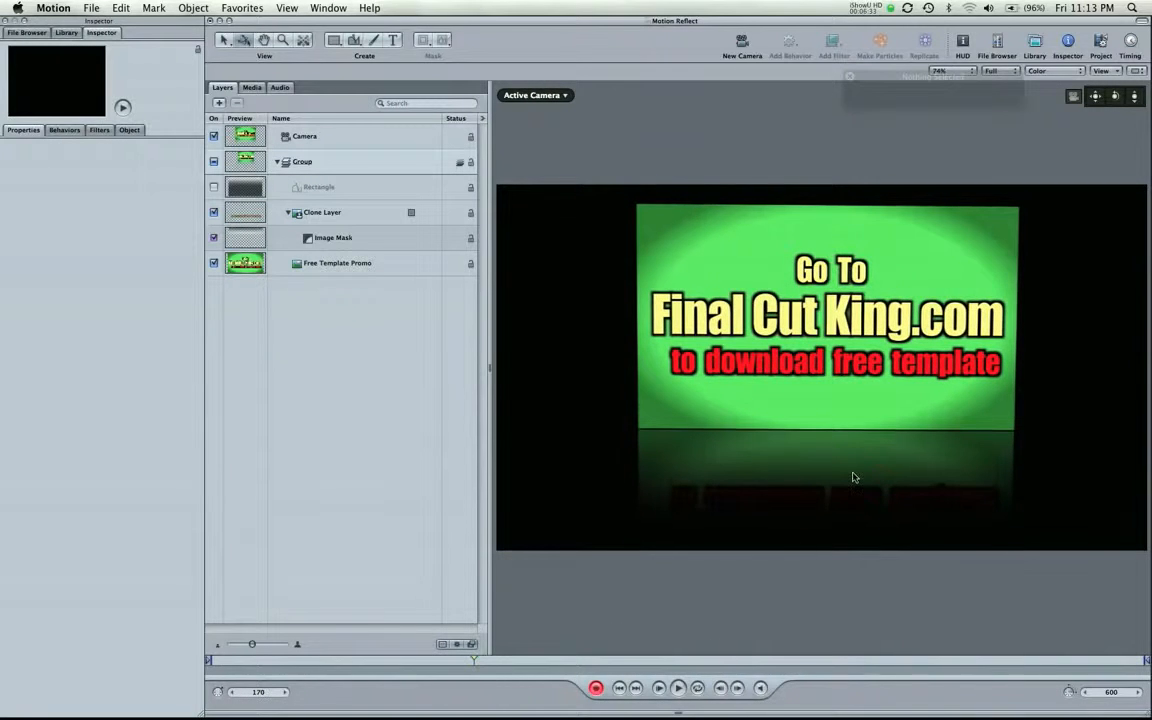
pyautogui.click(853, 477)
pyautogui.rightClick(831, 446)
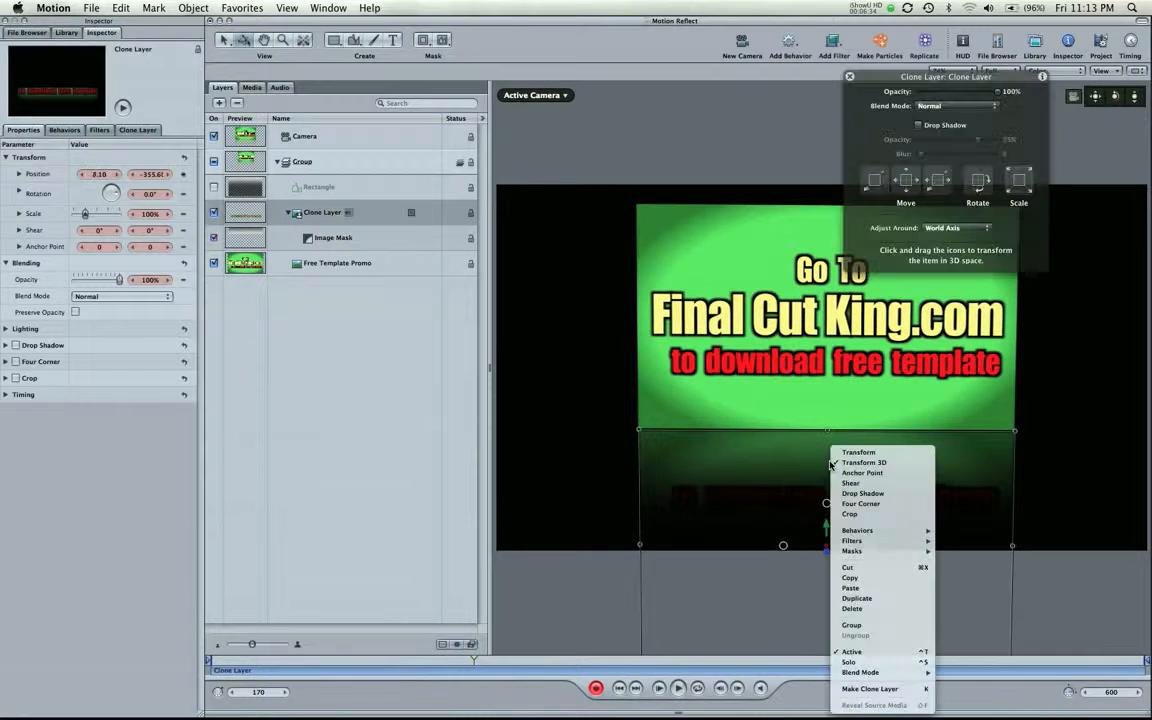
pyautogui.click(688, 494)
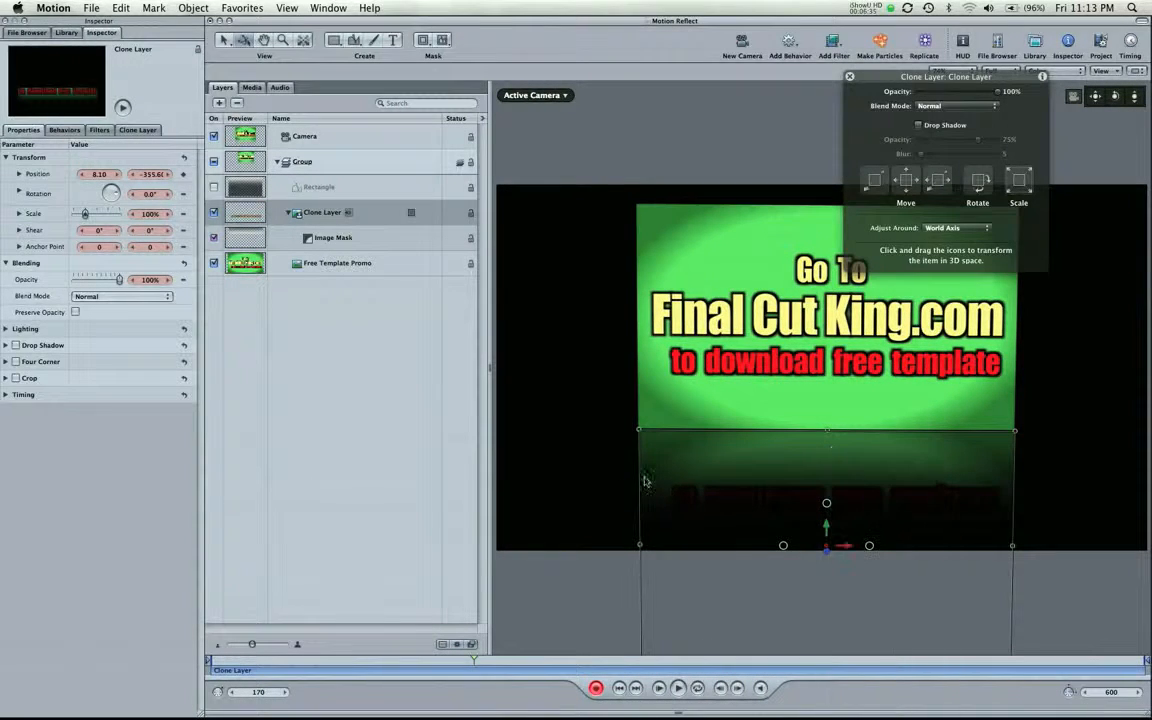
# Lower the white end of the mask rectangle's gradient closer to the reflection's upper edge and play back the animation
pyautogui.click(330, 188)
pyautogui.rightClick(736, 417)
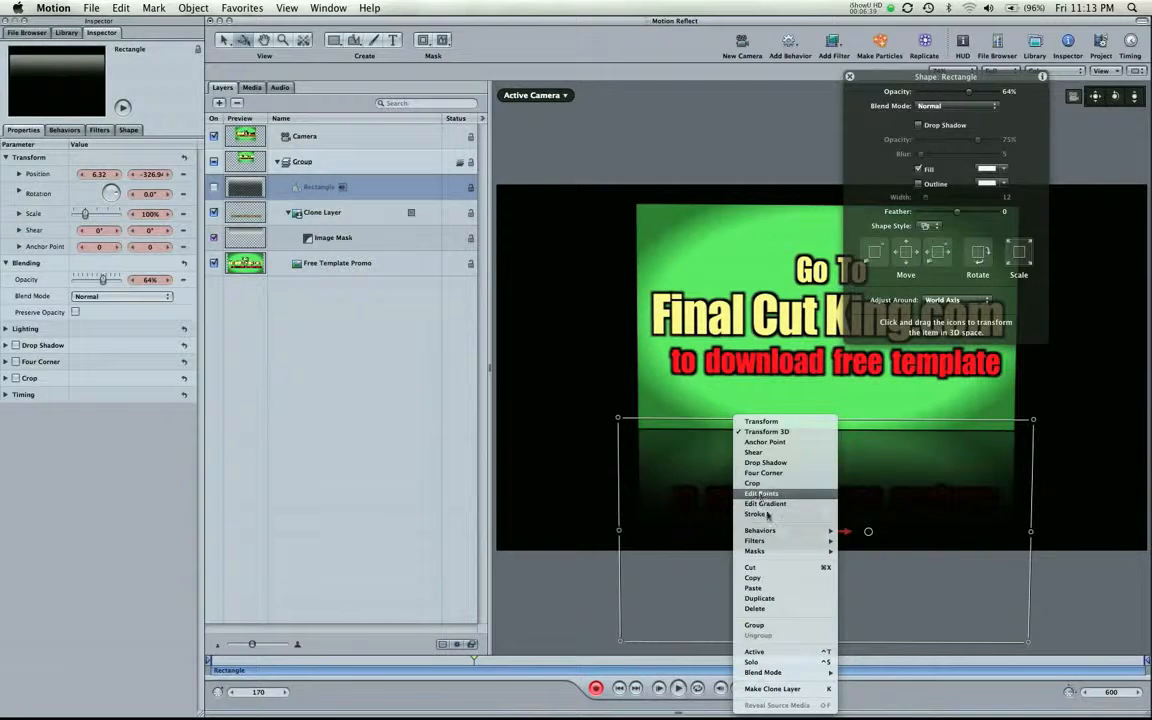
pyautogui.click(770, 505)
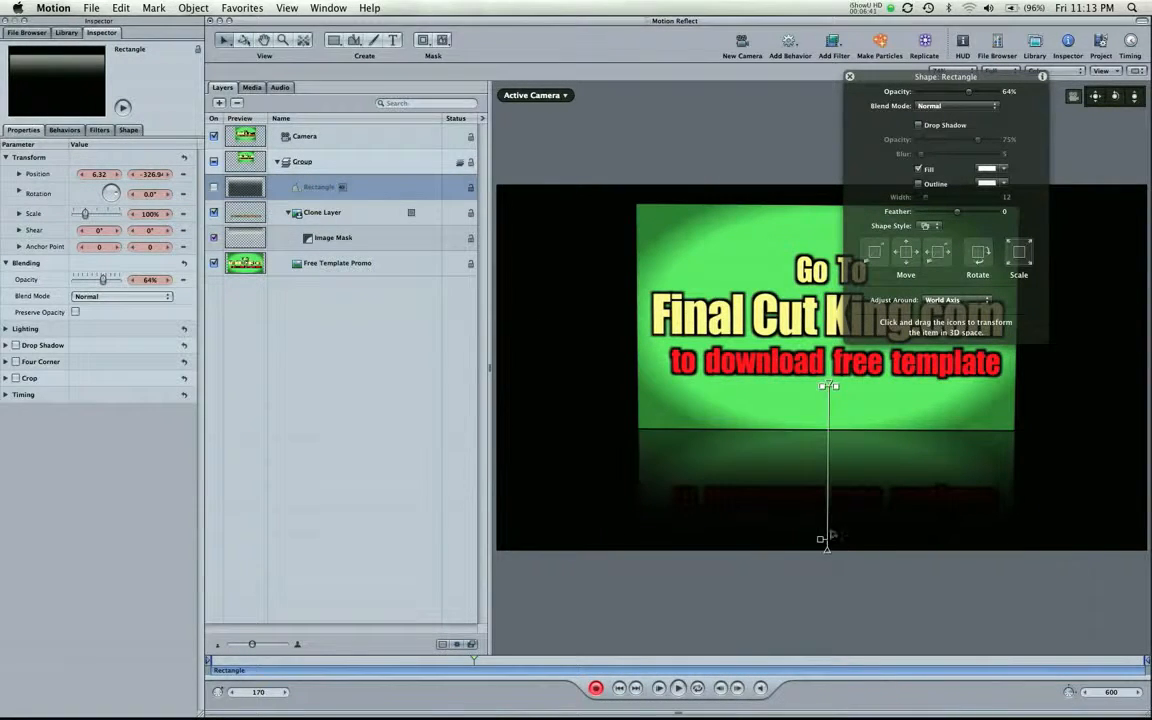
pyautogui.moveTo(830, 385); pyautogui.dragTo(830, 402)
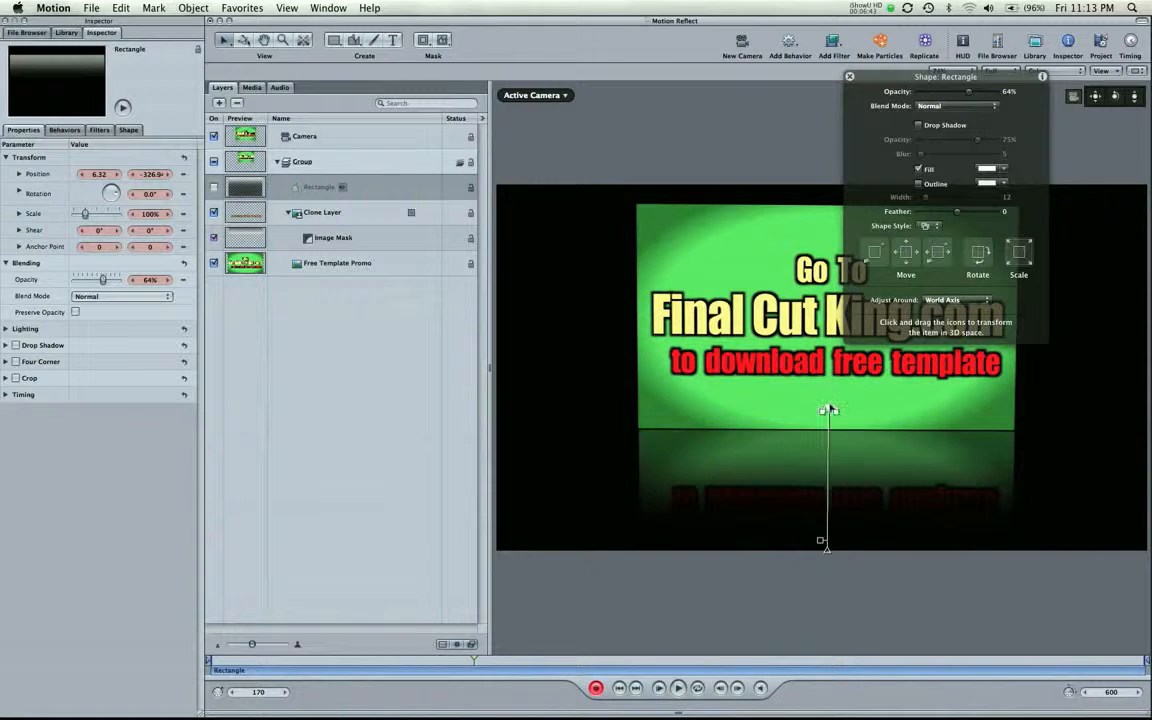
pyautogui.click(535, 618)
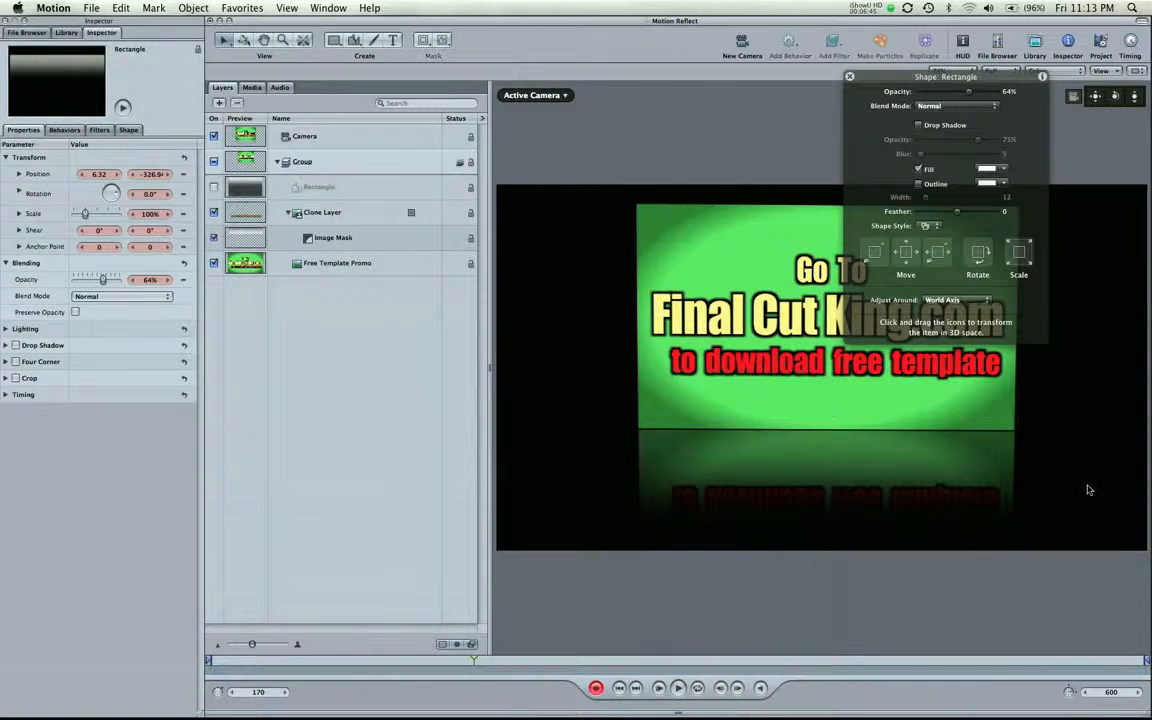
pyautogui.press('space')
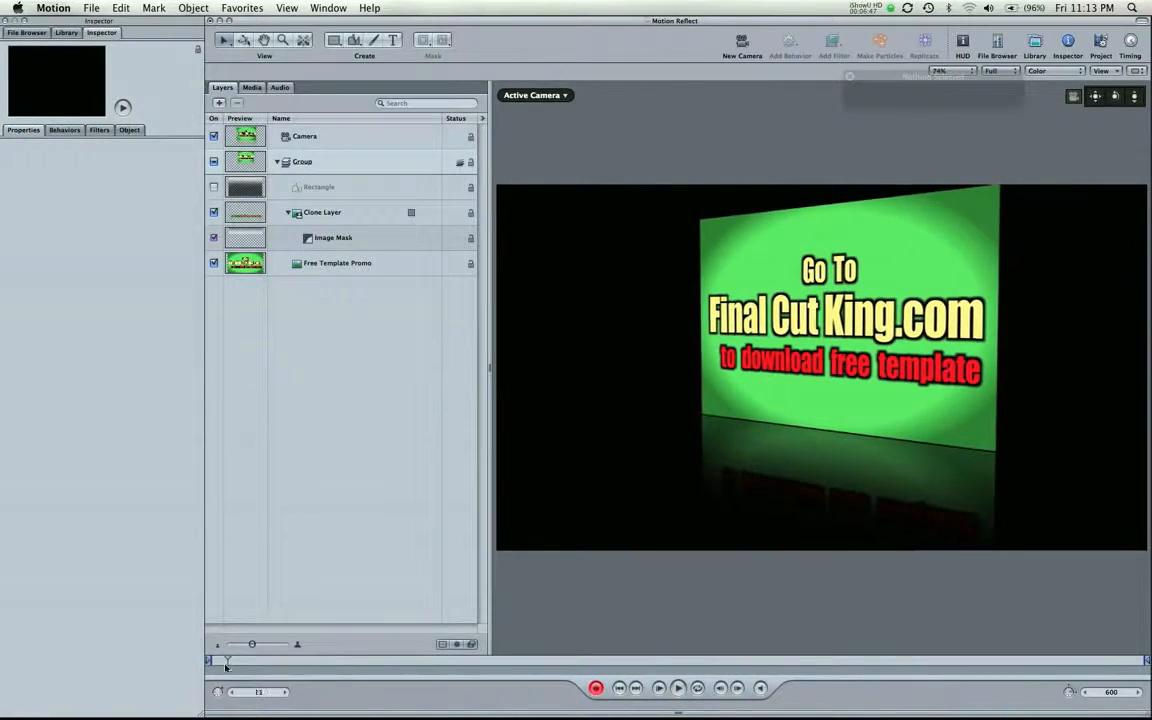